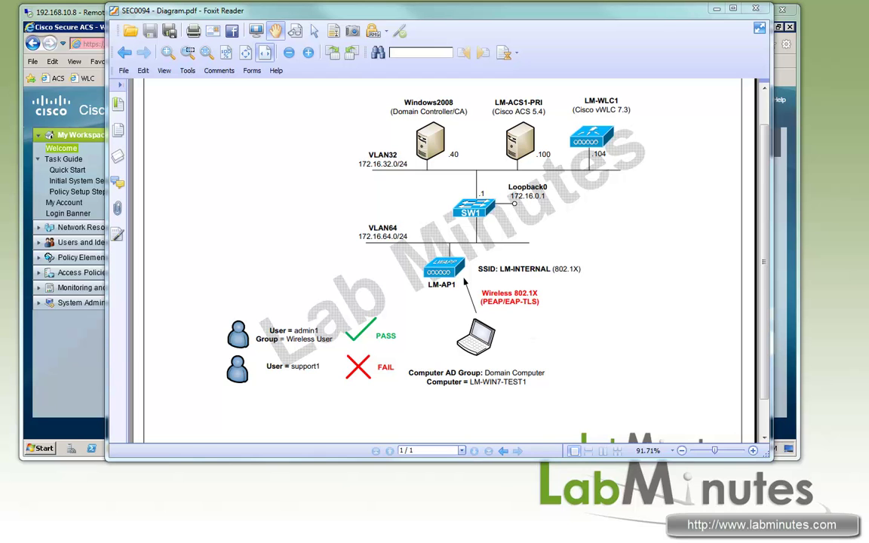
Add the admin test user to the Wireless User group in Active Directory
{"action": "left_click", "coordinate": [83, 12]}
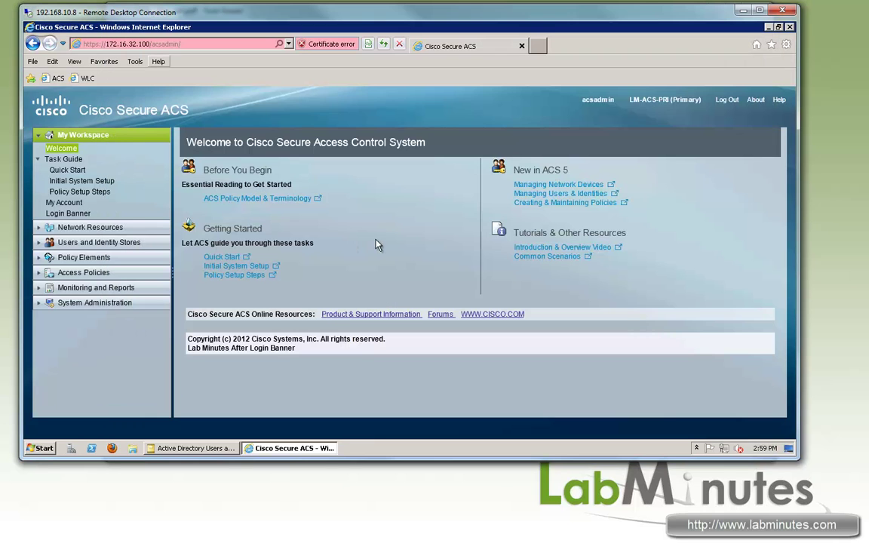
{"action": "left_click", "coordinate": [205, 449]}
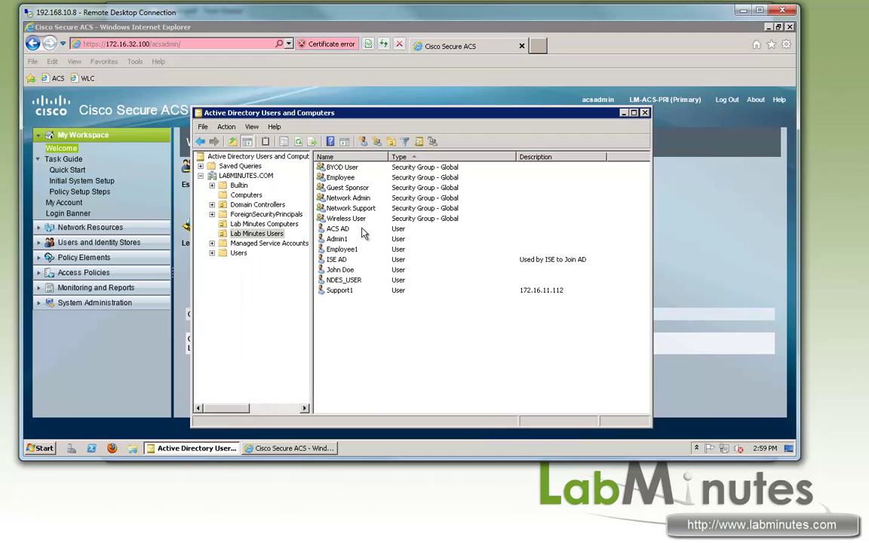
{"action": "left_click", "coordinate": [398, 240]}
{"action": "double_click", "coordinate": [398, 240]}
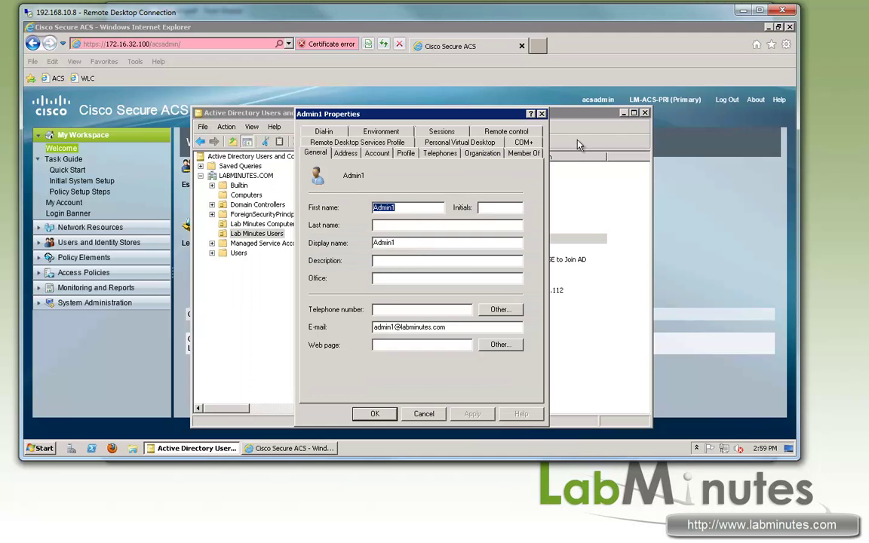
{"action": "left_click", "coordinate": [523, 154]}
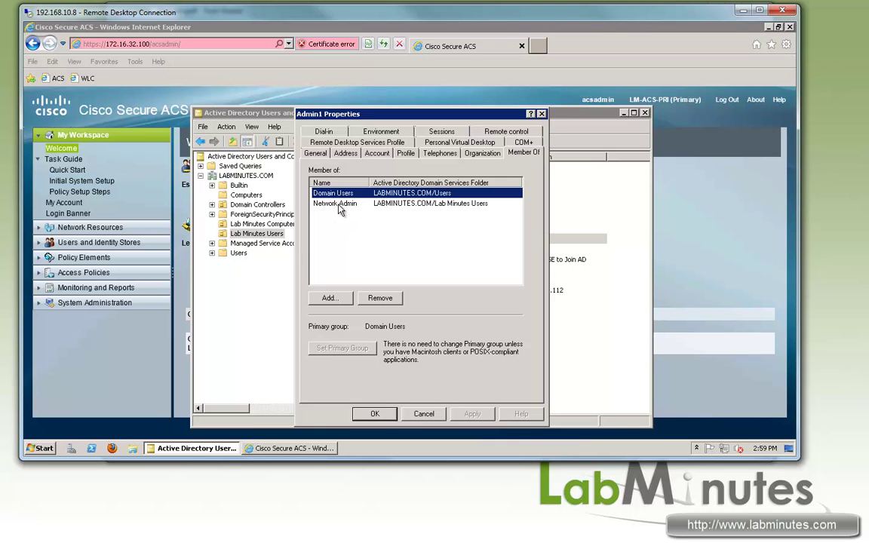
{"action": "left_click", "coordinate": [330, 299]}
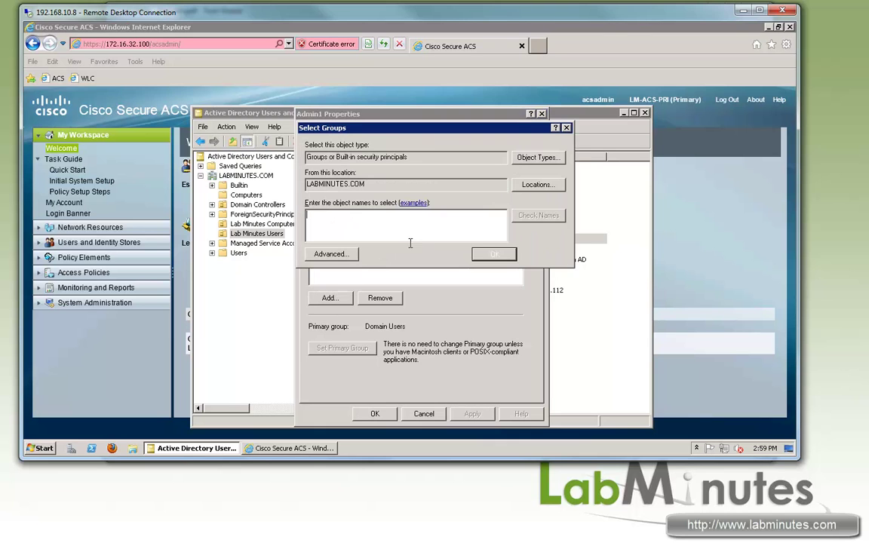
{"action": "left_click", "coordinate": [330, 254]}
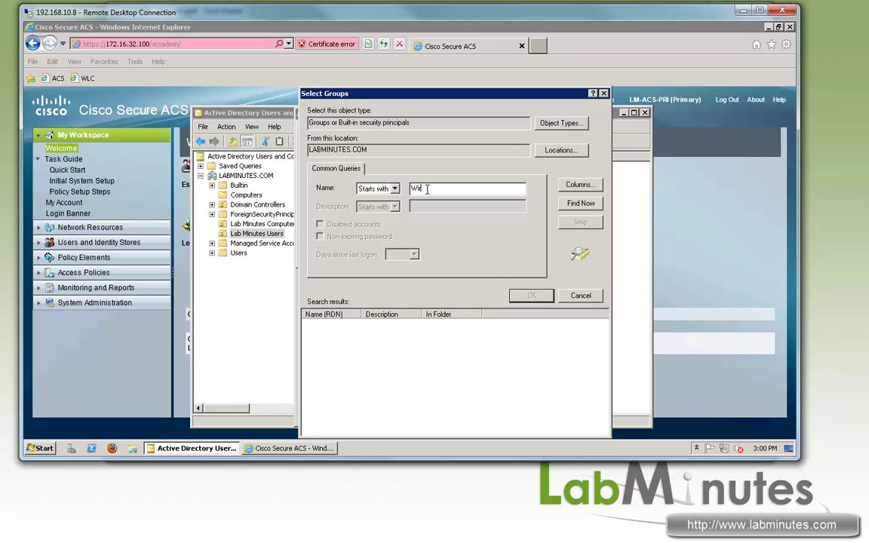
{"action": "left_click", "coordinate": [581, 203]}
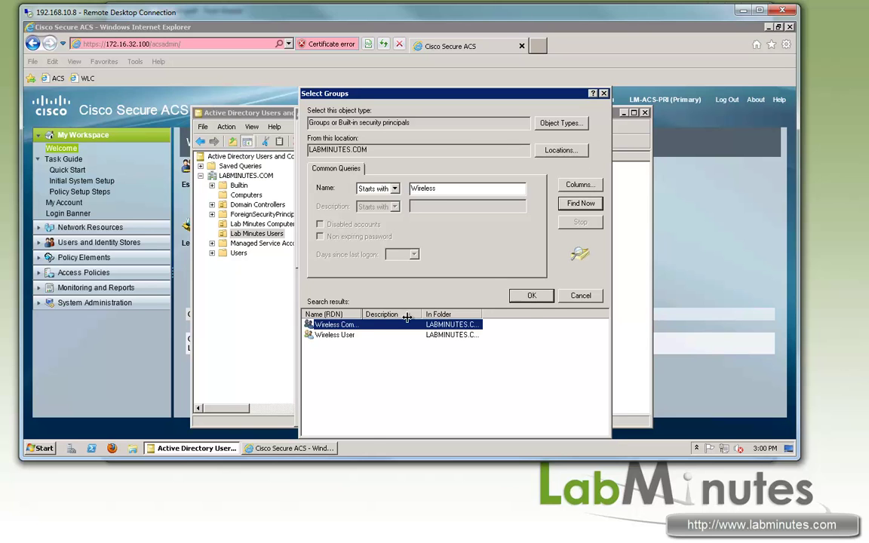
{"action": "double_click", "coordinate": [334, 335]}
{"action": "left_click", "coordinate": [495, 252]}
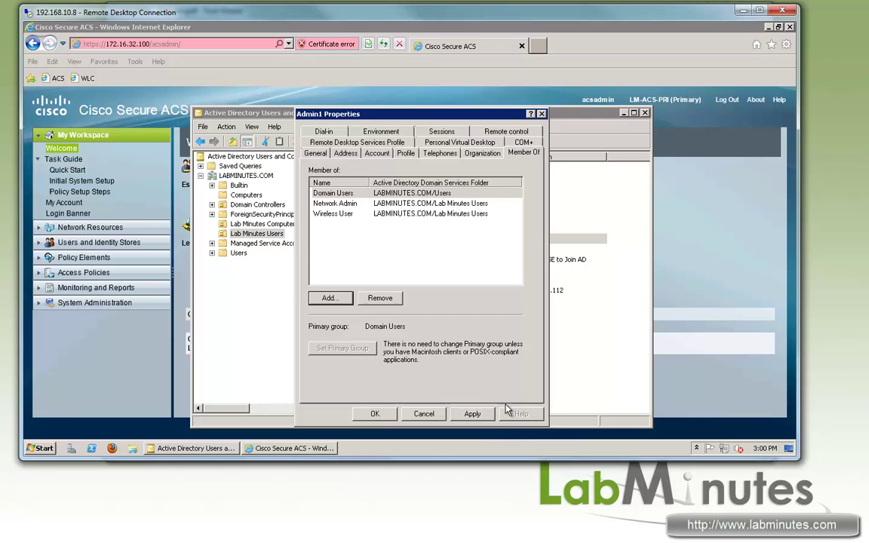
{"action": "left_click", "coordinate": [381, 419]}
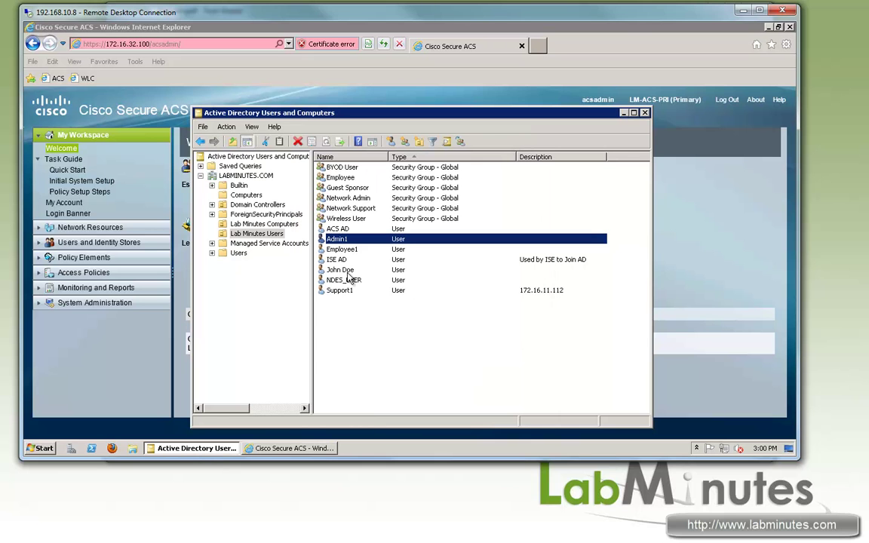
Confirm the support test user stays outside Wireless User, then return to Secure ACS
{"action": "left_click", "coordinate": [352, 293]}
{"action": "double_click", "coordinate": [352, 294]}
{"action": "left_click", "coordinate": [524, 153]}
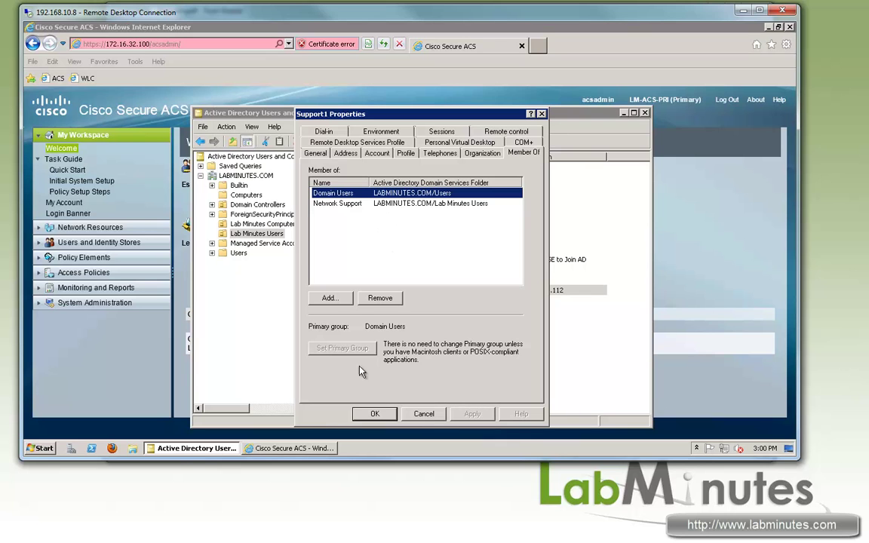
{"action": "left_click", "coordinate": [375, 415]}
{"action": "key", "text": "alt+Tab"}
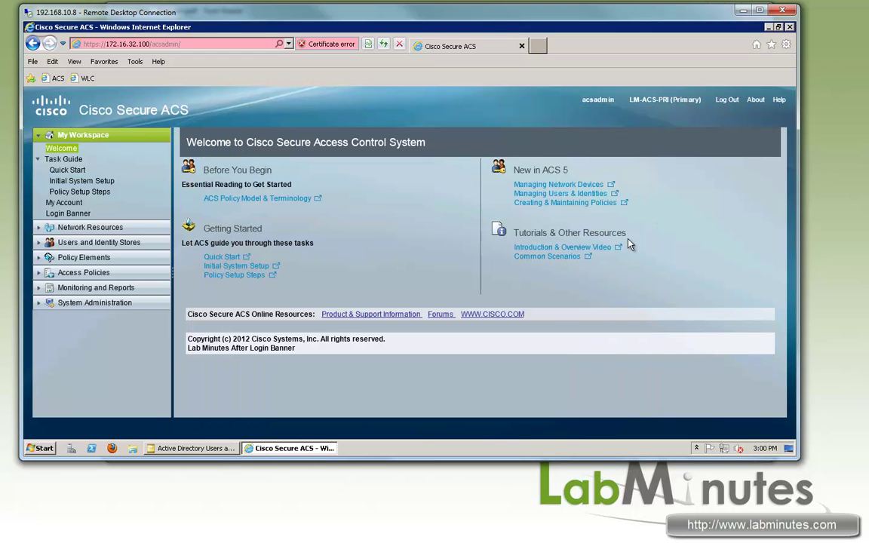
Review LM-WLC1's RADIUS shared-secret settings and leave the device unchanged
{"action": "left_click", "coordinate": [68, 227]}
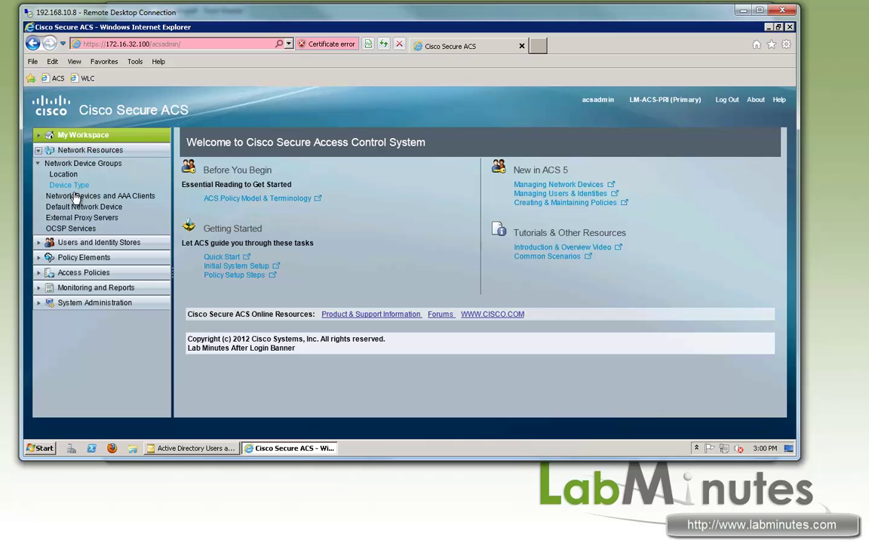
{"action": "left_click", "coordinate": [92, 195]}
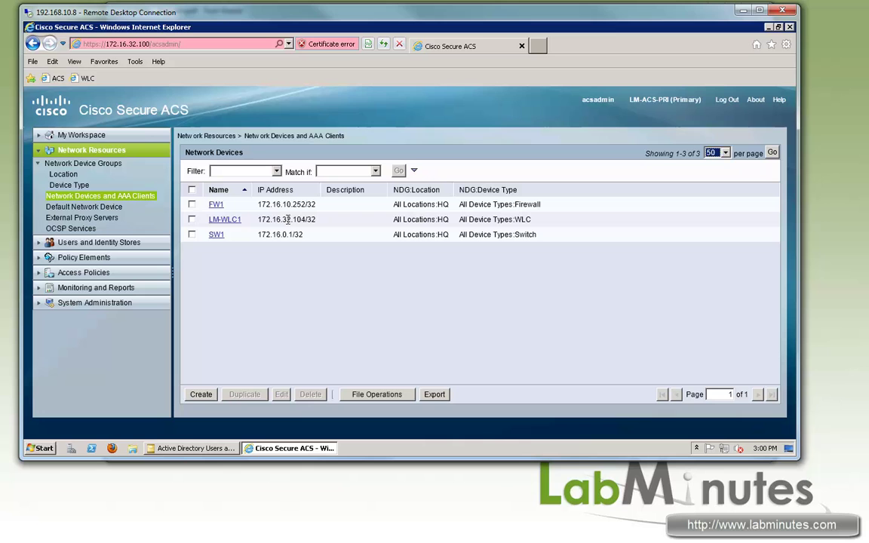
{"action": "left_click_drag", "start_coordinate": [305, 219], "coordinate": [283, 220]}
{"action": "left_click", "coordinate": [220, 220]}
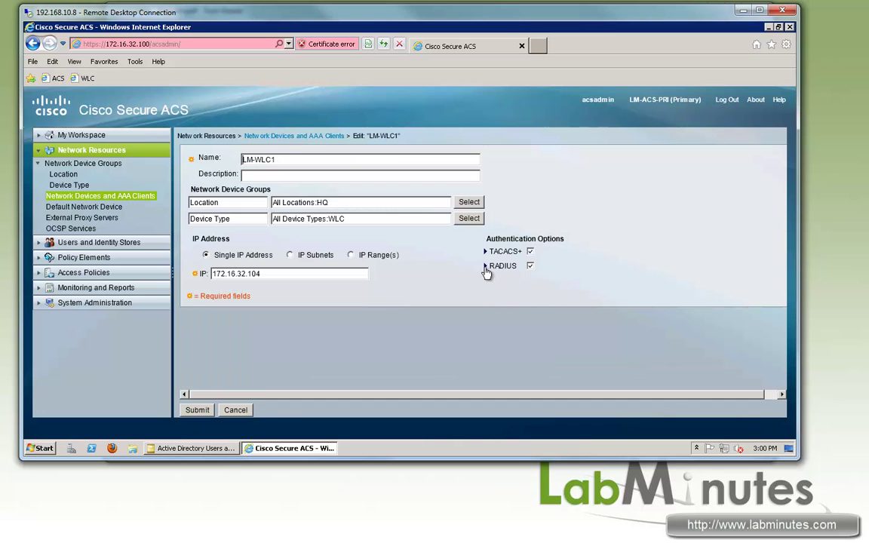
{"action": "left_click", "coordinate": [486, 266]}
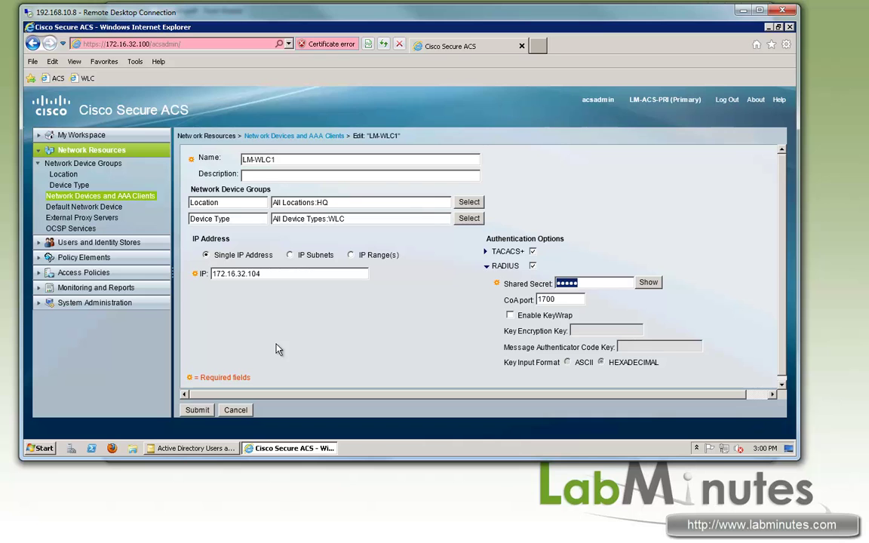
{"action": "left_click", "coordinate": [232, 411]}
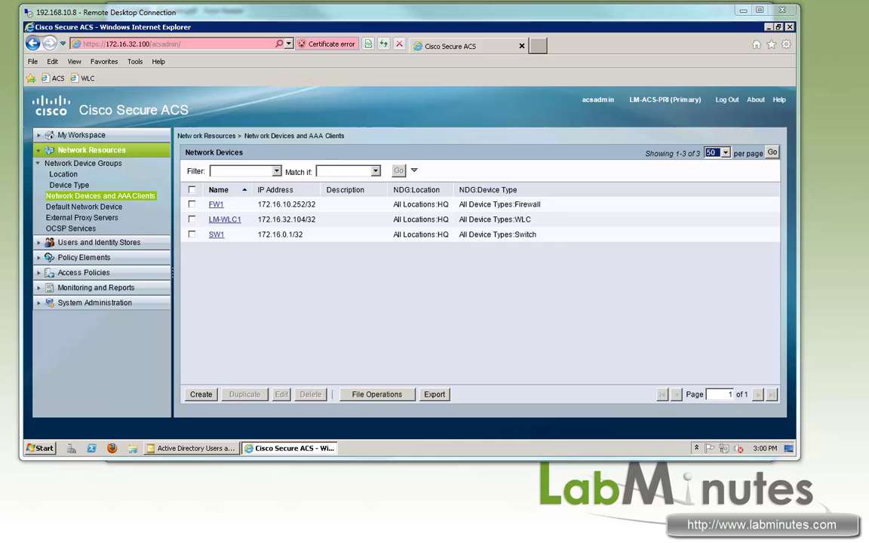
Review Active Directory machine access restrictions: 24-hour aging time and LM-MAR-GROUP cache
{"action": "left_click", "coordinate": [86, 242]}
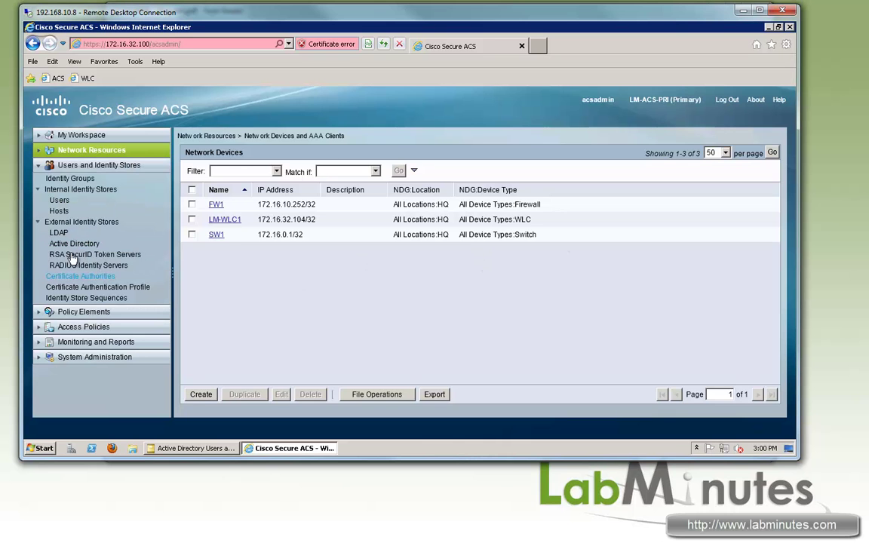
{"action": "left_click", "coordinate": [74, 243]}
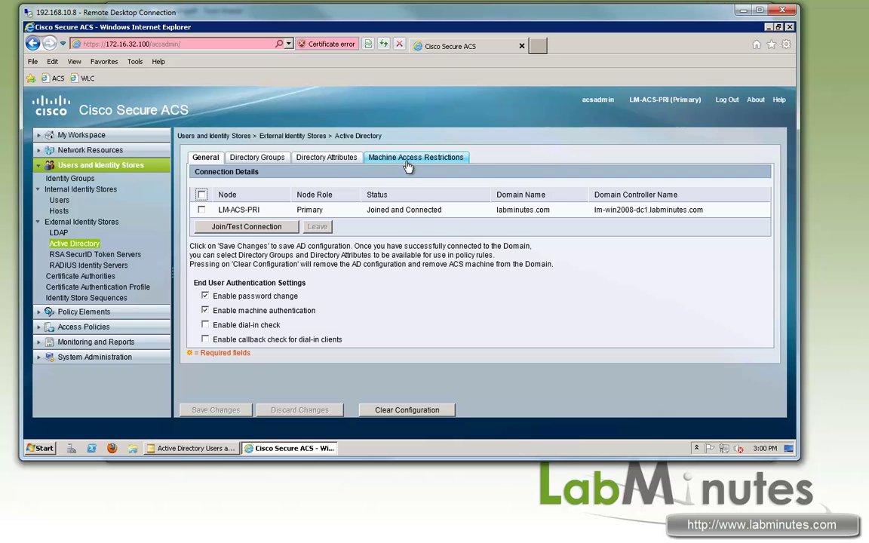
{"action": "left_click", "coordinate": [370, 156]}
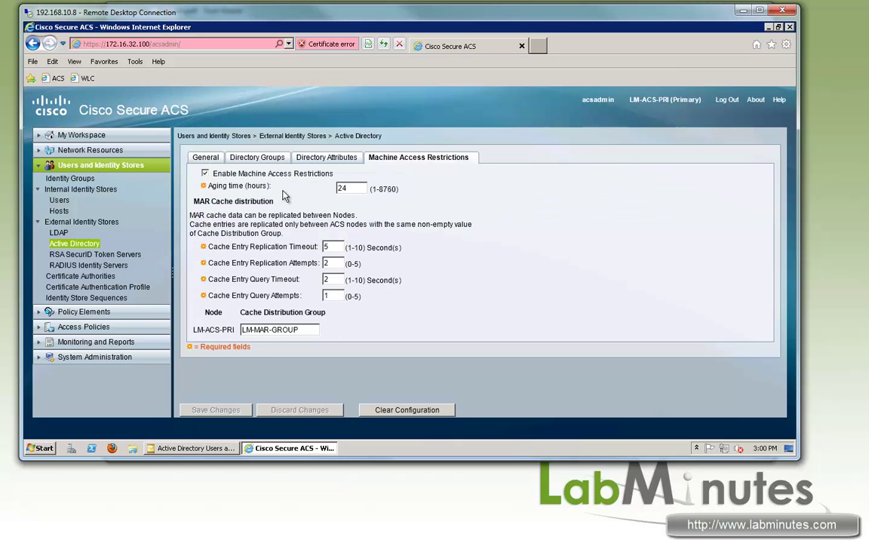
{"action": "left_click", "coordinate": [346, 190]}
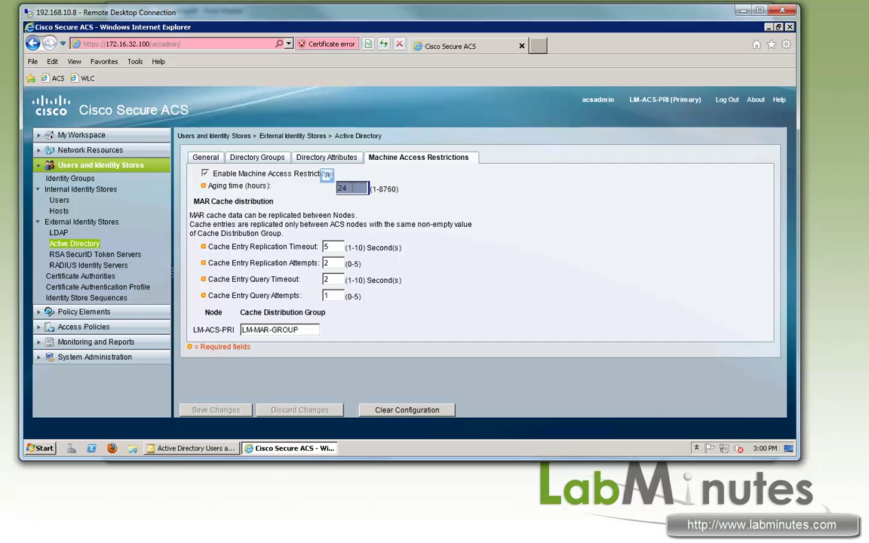
{"action": "double_click", "coordinate": [317, 330]}
{"action": "left_click", "coordinate": [384, 286]}
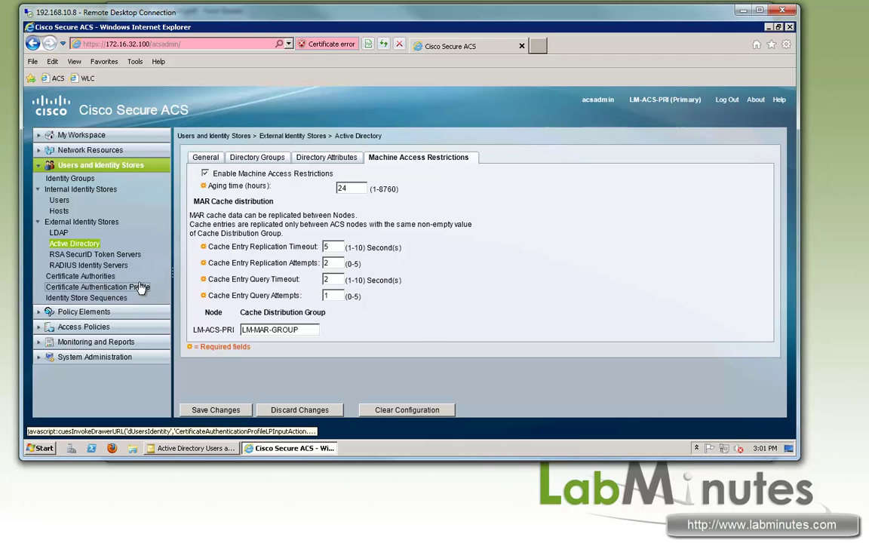
Discard changes on the certificate profile and inspect the CERT_AD_LOCAL sequence's methods and attribute retrieval
{"action": "left_click", "coordinate": [133, 292]}
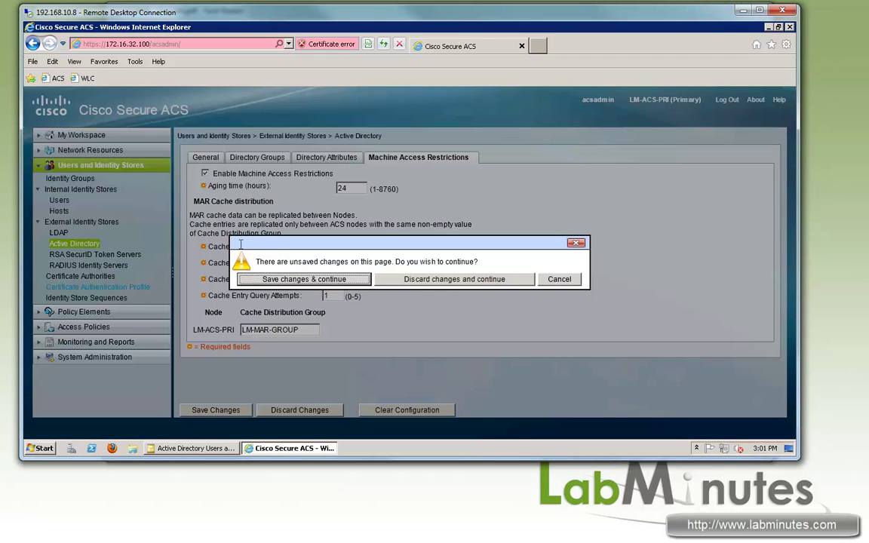
{"action": "left_click", "coordinate": [452, 280]}
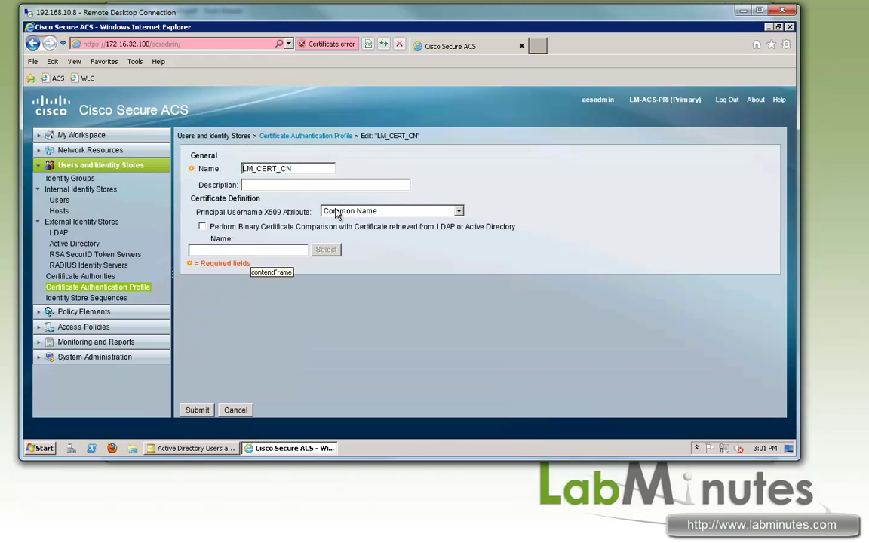
{"action": "left_click", "coordinate": [81, 299]}
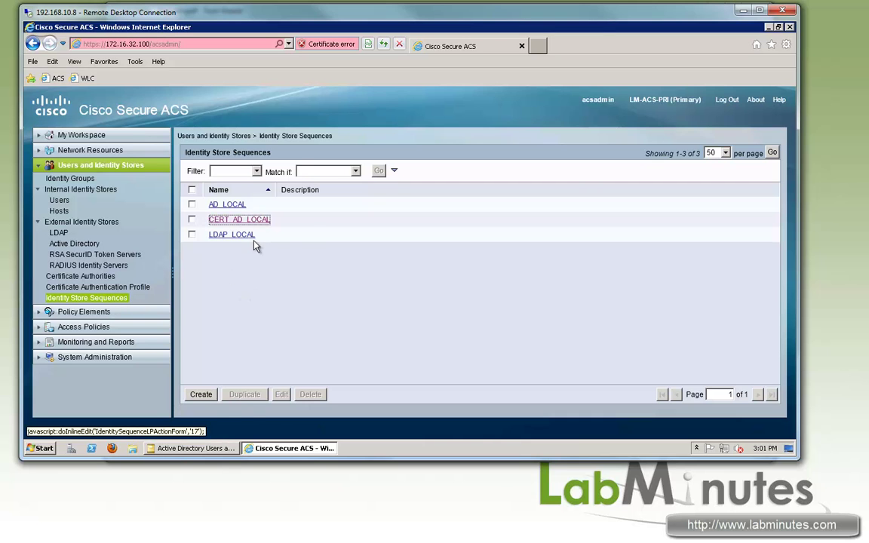
{"action": "left_click", "coordinate": [228, 218]}
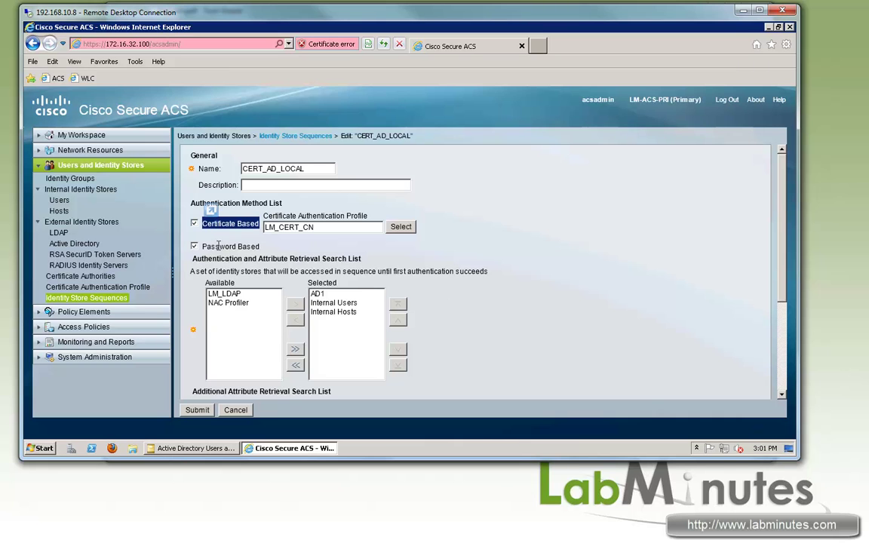
{"action": "left_click_drag", "start_coordinate": [203, 246], "coordinate": [246, 248]}
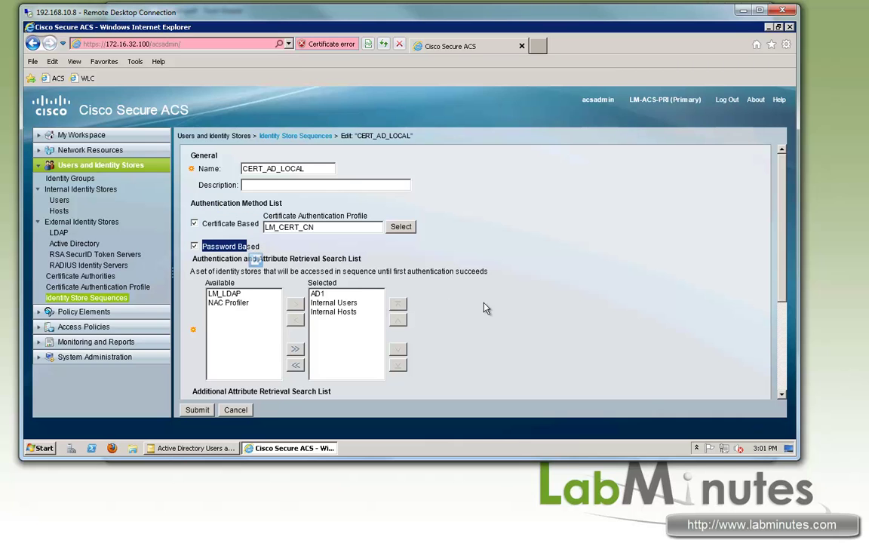
{"action": "scroll", "coordinate": [333, 280], "scroll_direction": "down", "scroll_amount": 4}
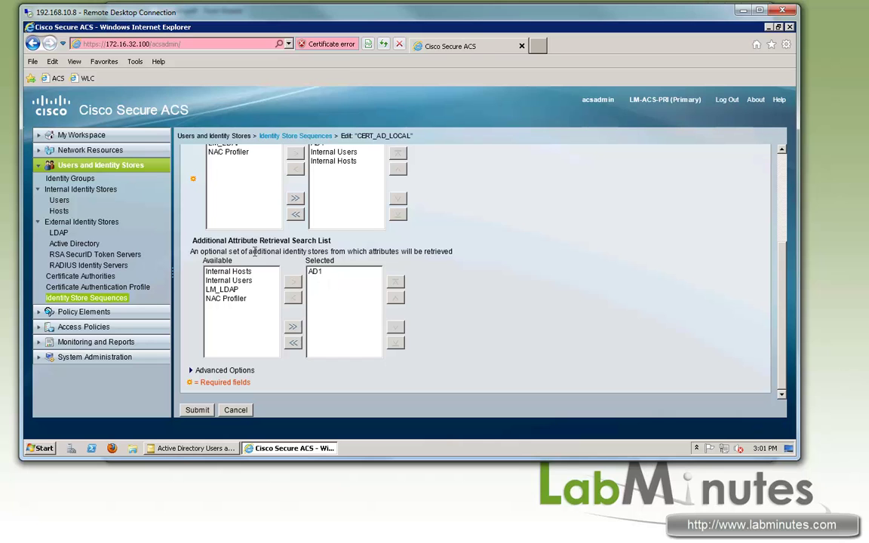
{"action": "left_click_drag", "start_coordinate": [400, 251], "coordinate": [257, 251]}
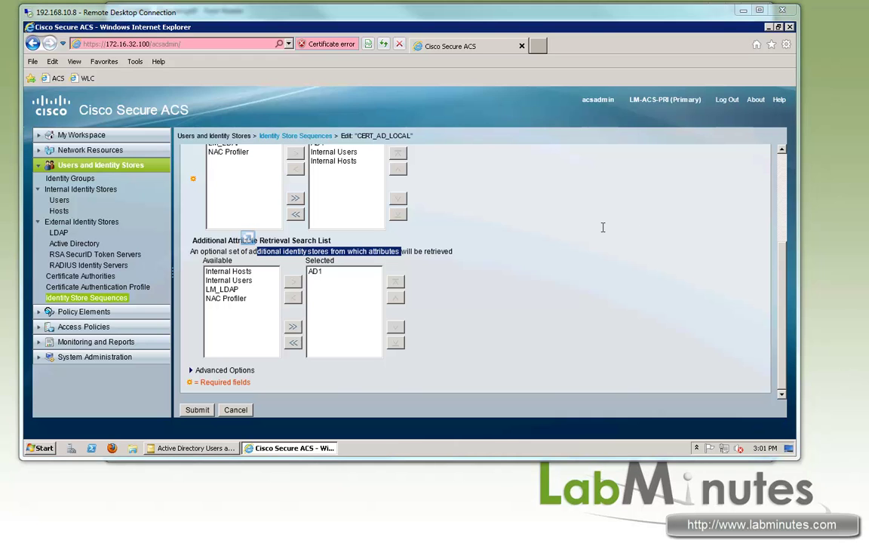
{"action": "left_click", "coordinate": [113, 311]}
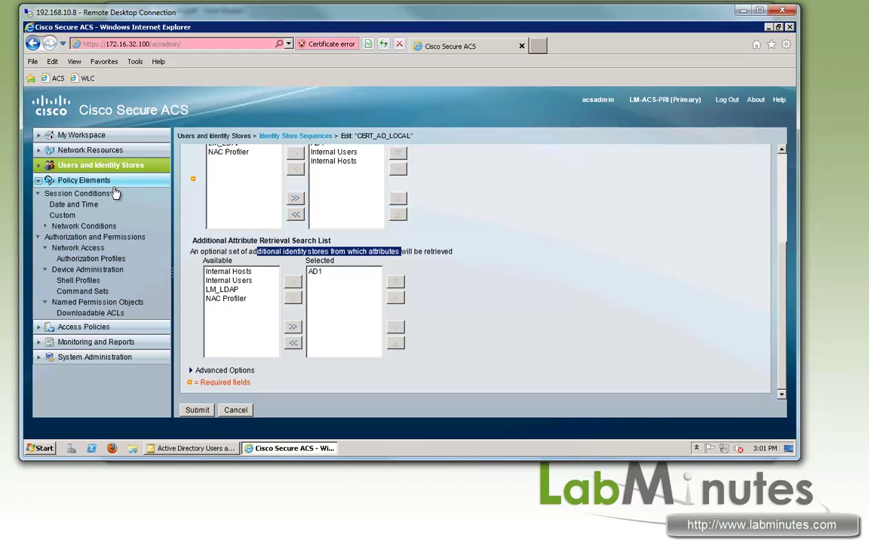
Inspect the LM-PERMIT-ALL downloadable ACL
{"action": "left_click", "coordinate": [91, 312]}
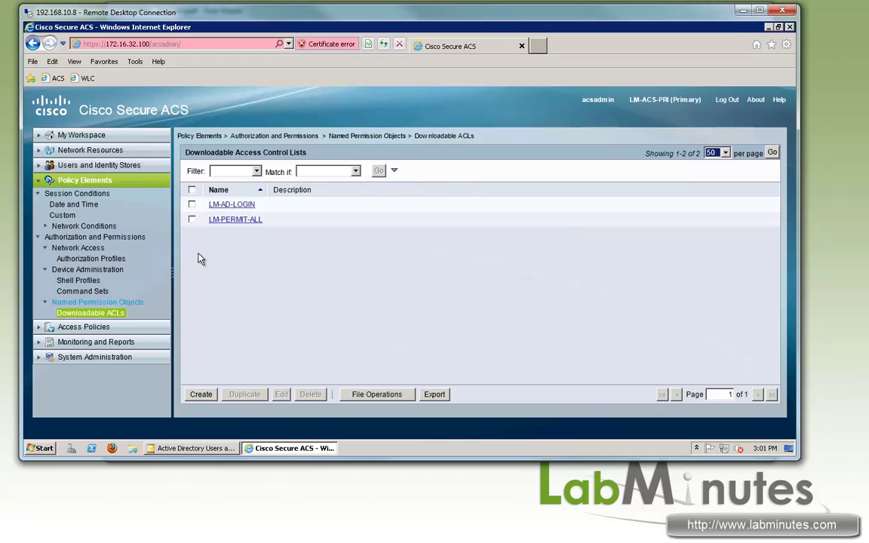
{"action": "left_click", "coordinate": [230, 219]}
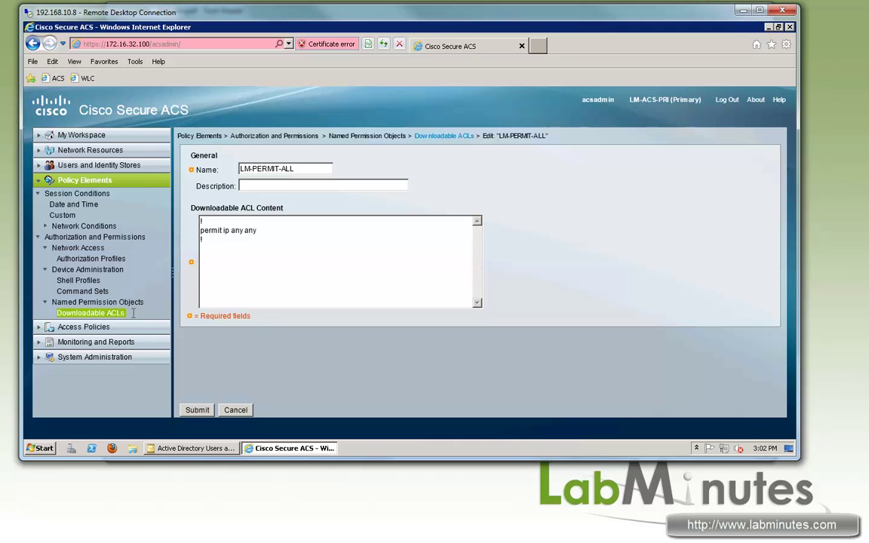
{"action": "left_click", "coordinate": [96, 314]}
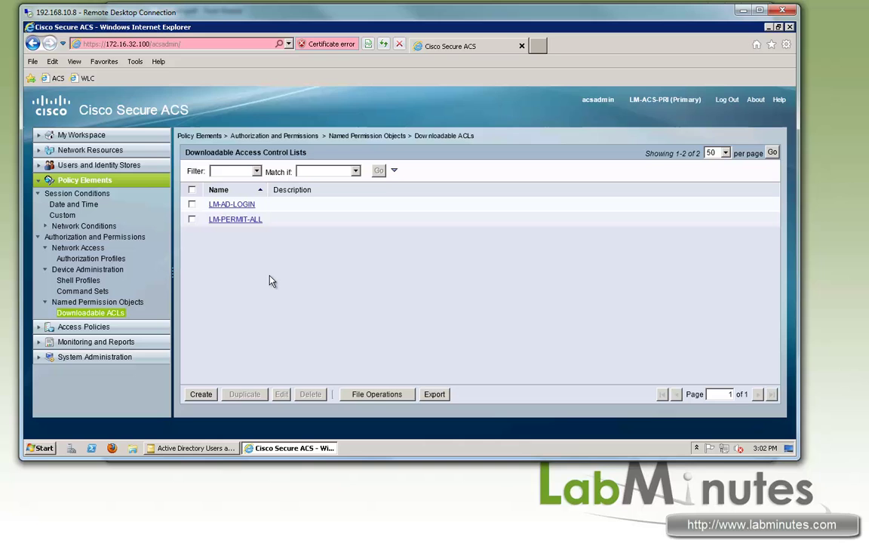
Inspect the LM-WIRED-AD-LOGIN authorization profile and return to the profiles list
{"action": "left_click", "coordinate": [88, 264]}
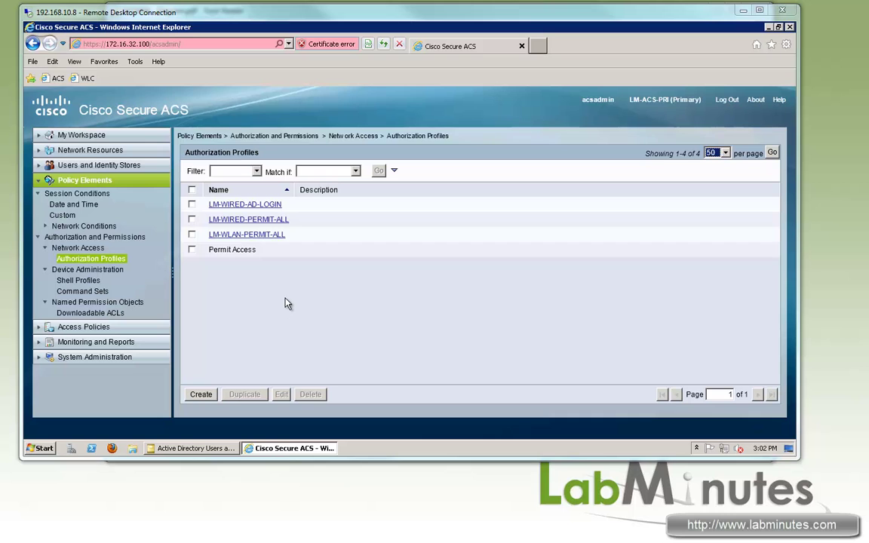
{"action": "left_click", "coordinate": [213, 286]}
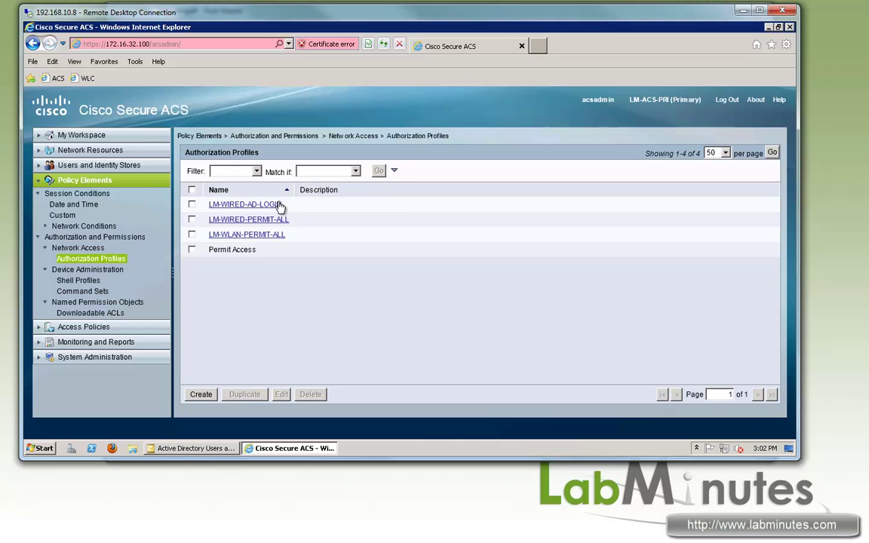
{"action": "left_click", "coordinate": [252, 205]}
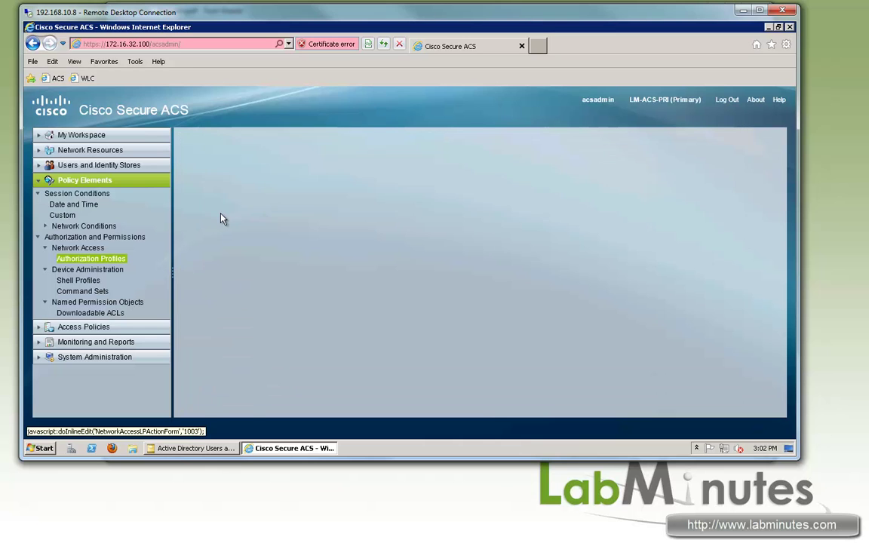
{"action": "left_click", "coordinate": [89, 260]}
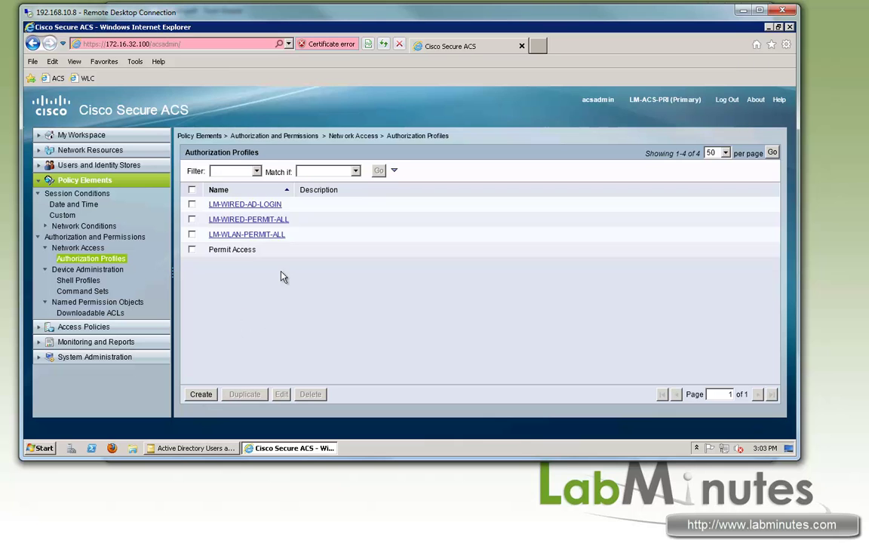
Create a new authorization profile named LM-WLAN-AD-LOGIN
{"action": "left_click", "coordinate": [201, 396]}
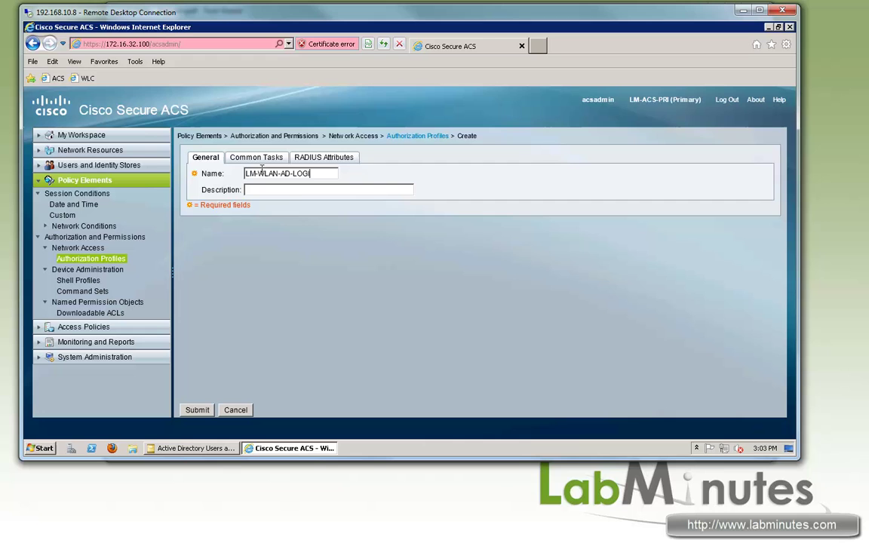
{"action": "type", "text": "N"}
{"action": "left_click", "coordinate": [259, 158]}
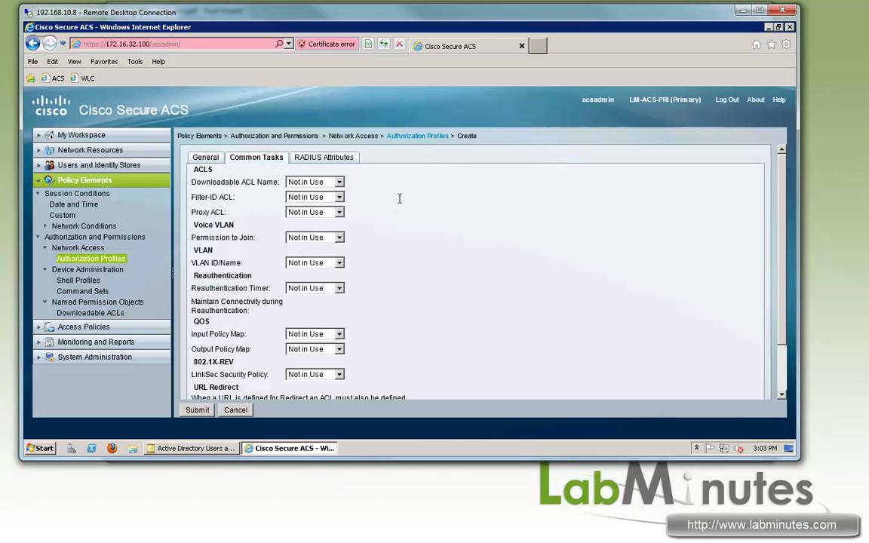
{"action": "left_click", "coordinate": [324, 157]}
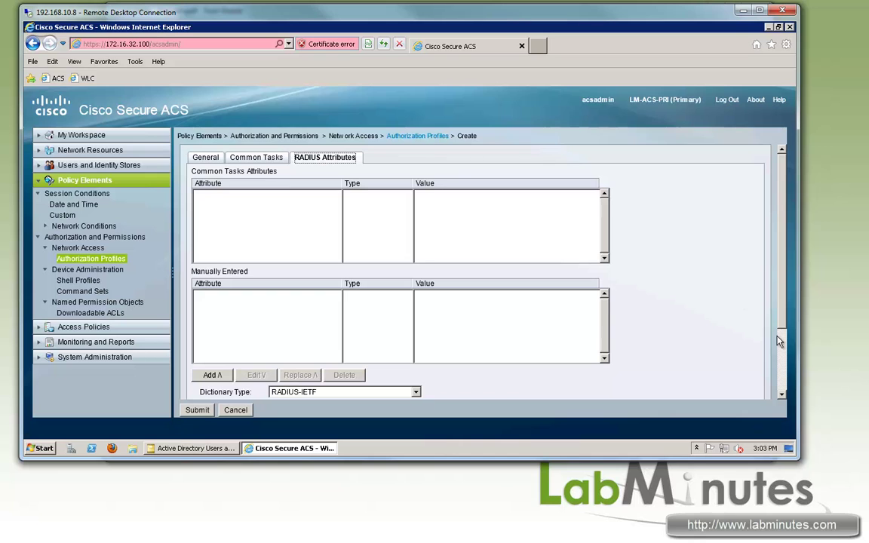
Choose the RADIUS-Cisco Airespace attribute Airespace-ACL-Name for the profile
{"action": "scroll", "coordinate": [780, 341], "scroll_direction": "down", "scroll_amount": 2}
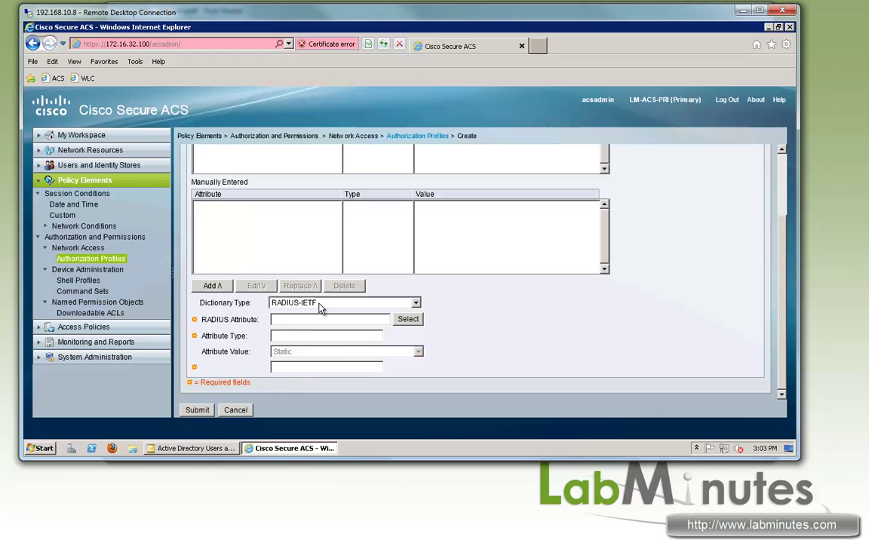
{"action": "left_click", "coordinate": [332, 303]}
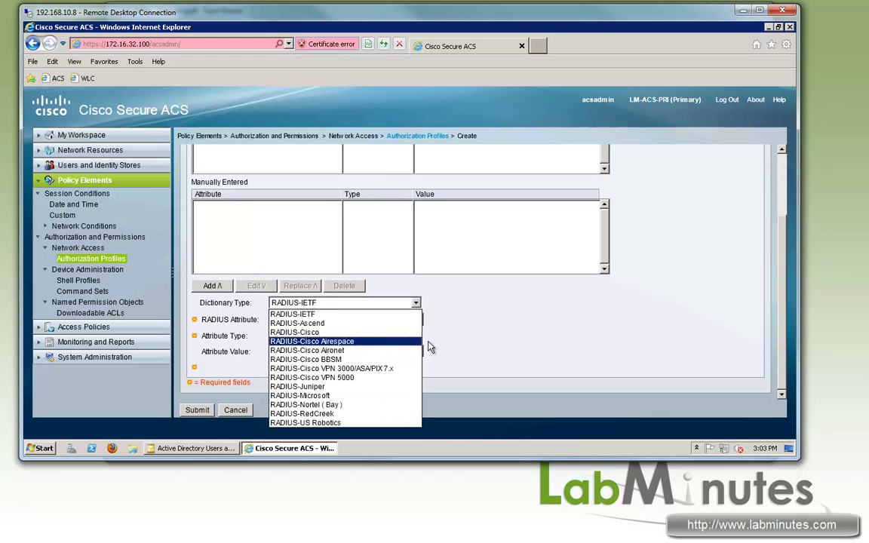
{"action": "left_click", "coordinate": [355, 342]}
{"action": "left_click", "coordinate": [408, 320]}
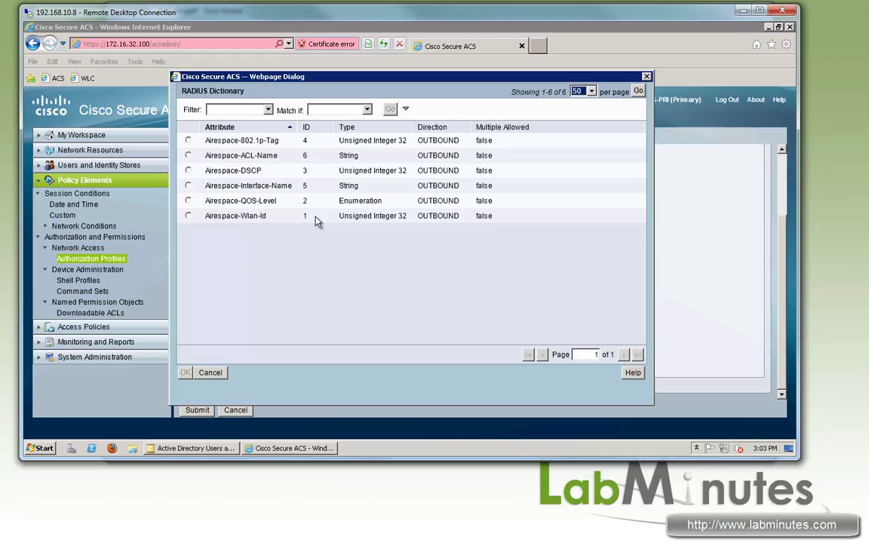
{"action": "left_click", "coordinate": [188, 155]}
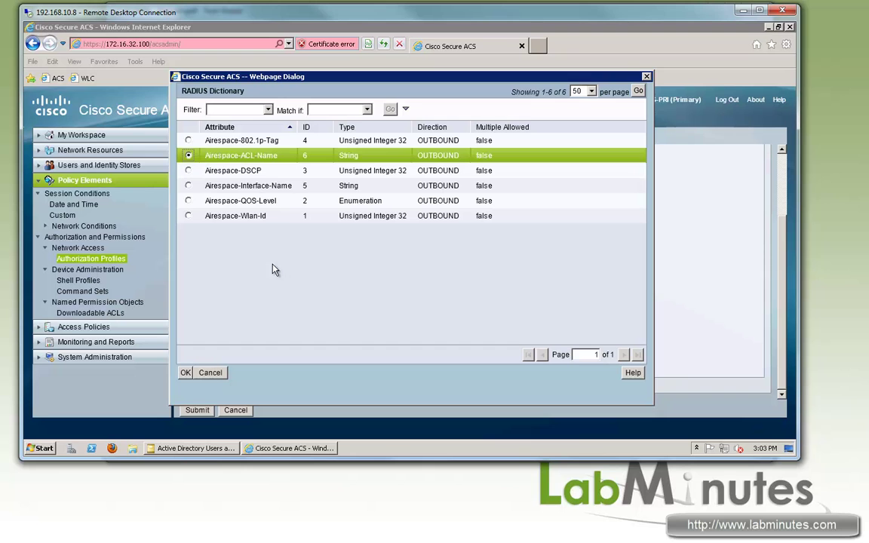
{"action": "left_click", "coordinate": [189, 373]}
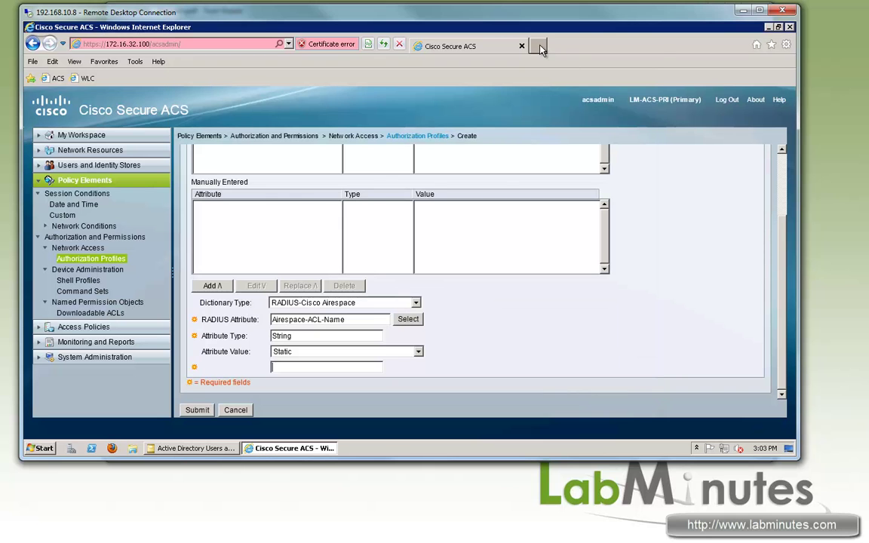
Load the wireless controller's web page past the certificate warning and log in as admin
{"action": "left_click", "coordinate": [540, 47]}
{"action": "left_click", "coordinate": [84, 77]}
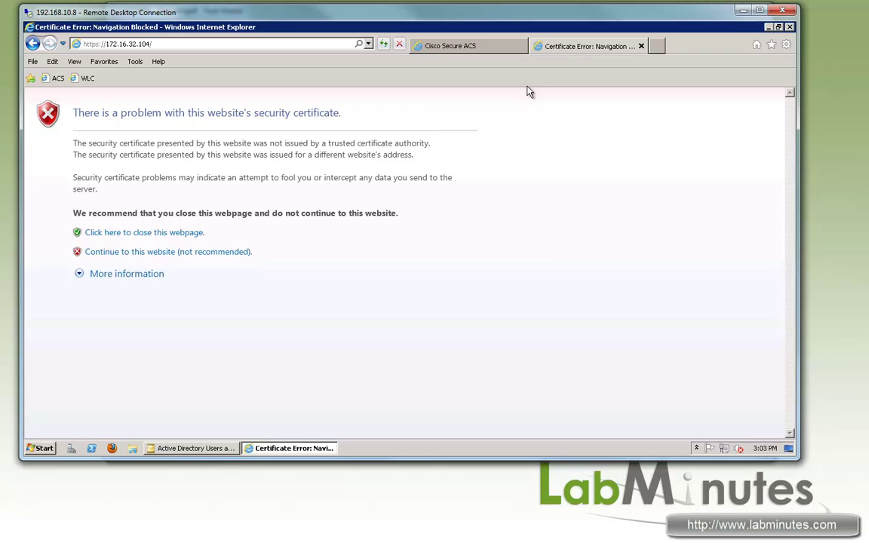
{"action": "left_click", "coordinate": [170, 252]}
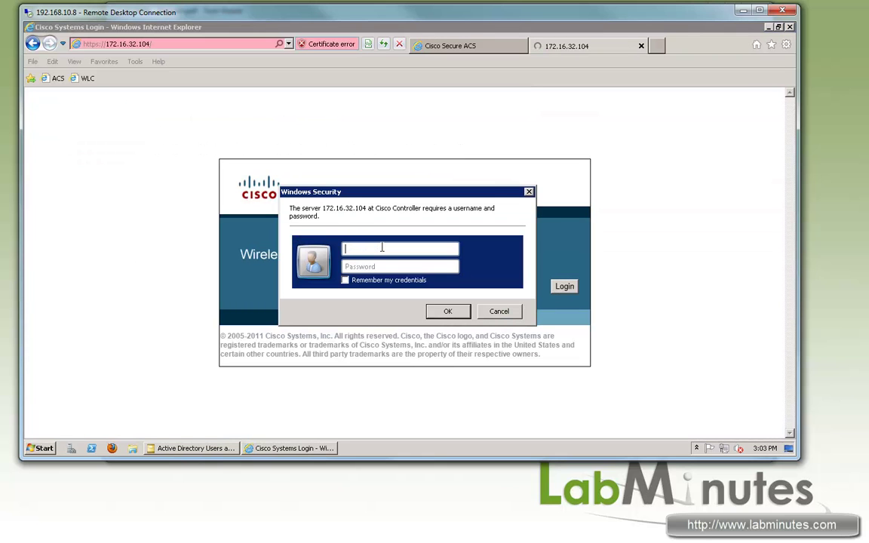
{"action": "type", "text": "admin"}
{"action": "key", "text": "Tab"}
{"action": "type", "text": "••"}
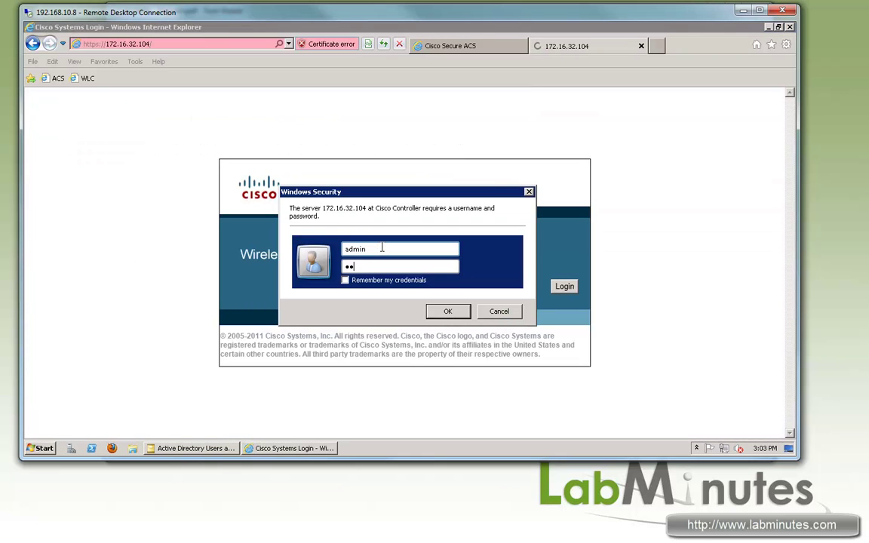
{"action": "key", "text": "Return"}
Show the controller's Access Control Lists under Security
{"action": "left_click", "coordinate": [357, 110]}
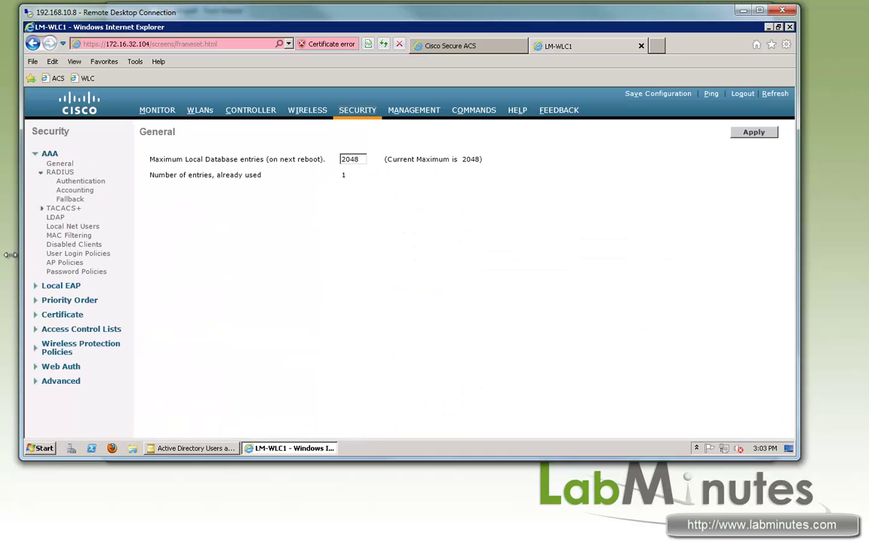
{"action": "left_click", "coordinate": [89, 330]}
{"action": "left_click", "coordinate": [94, 339]}
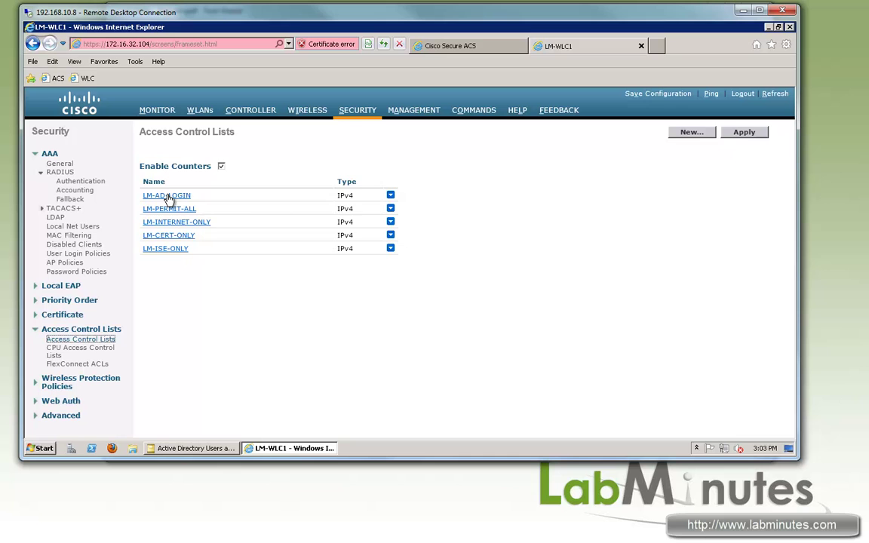
Review LM-AD-LOGIN's rules (DHCP, DNS, 172.16.32.40, 172.16.0.0, deny-all) and copy its name
{"action": "left_click", "coordinate": [167, 196]}
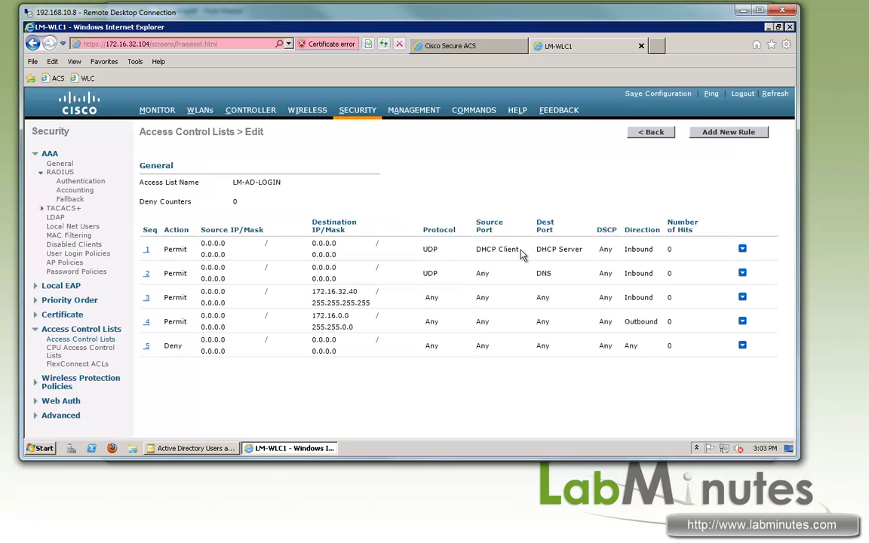
{"action": "left_click_drag", "start_coordinate": [475, 249], "coordinate": [520, 250]}
{"action": "left_click", "coordinate": [433, 313]}
{"action": "left_click_drag", "start_coordinate": [355, 302], "coordinate": [330, 292]}
{"action": "left_click", "coordinate": [344, 301]}
{"action": "left_click", "coordinate": [355, 294]}
{"action": "double_click", "coordinate": [355, 293]}
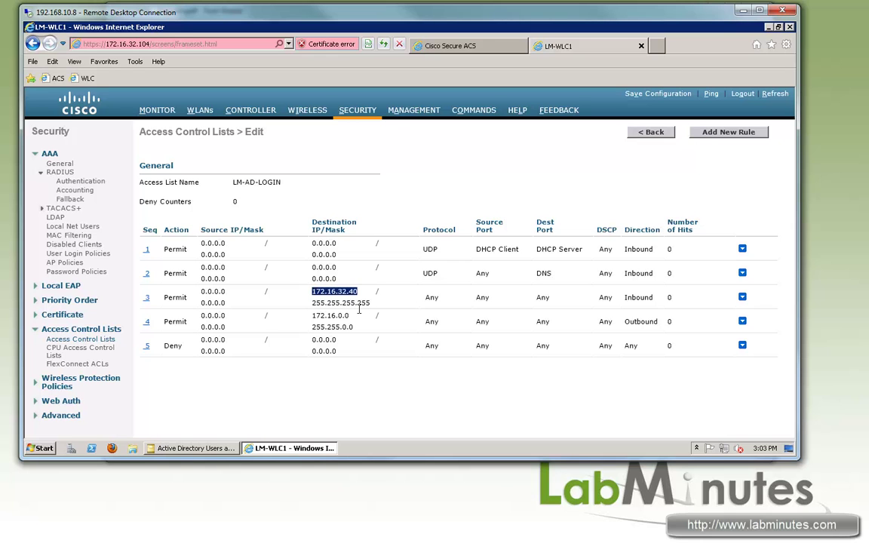
{"action": "double_click", "coordinate": [233, 184]}
{"action": "key", "text": "ctrl+c"}
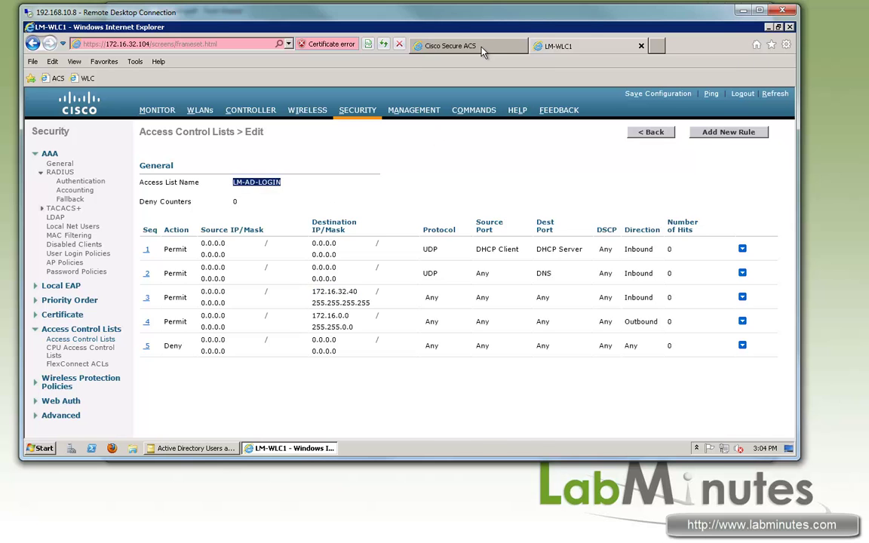
Set Airespace-ACL-Name to LM-AD-LOGIN and submit the LM-WLAN-AD-LOGIN profile
{"action": "left_click", "coordinate": [434, 47]}
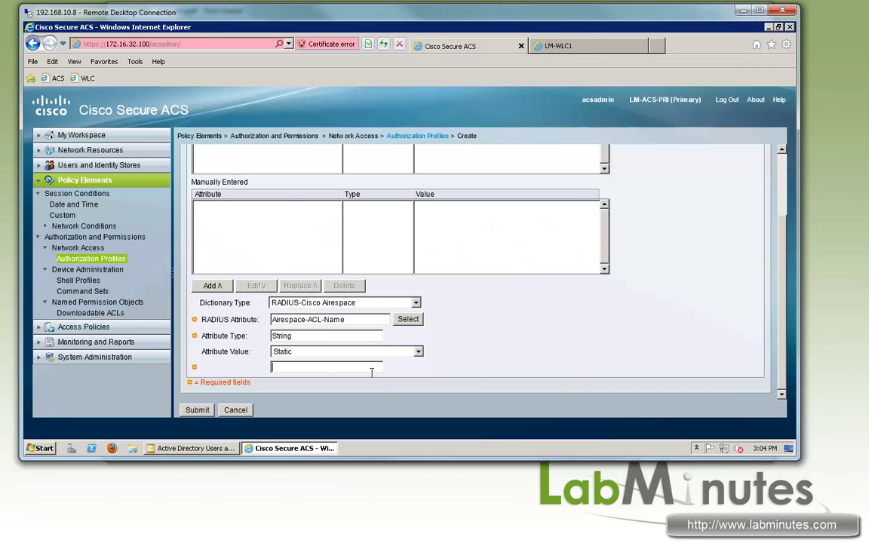
{"action": "key", "text": "ctrl+v"}
{"action": "left_click", "coordinate": [215, 287]}
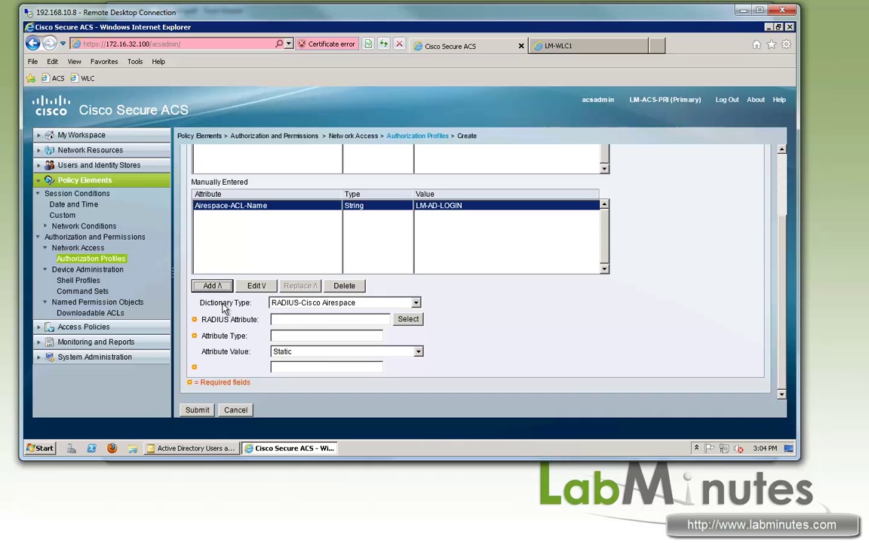
{"action": "left_click", "coordinate": [206, 411]}
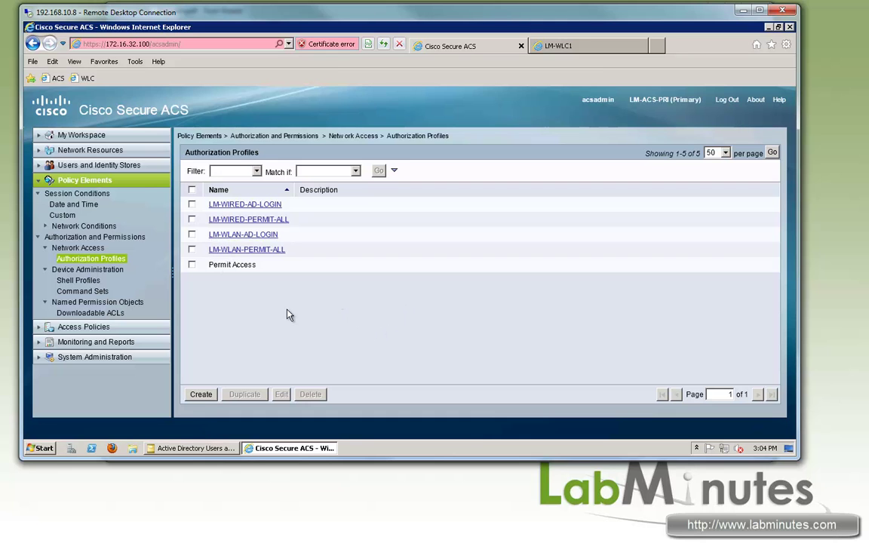
Review the LM-WLAN service selection rule (RADIUS from WLC devices) and open the LM-WLAN service
{"action": "left_click", "coordinate": [46, 327]}
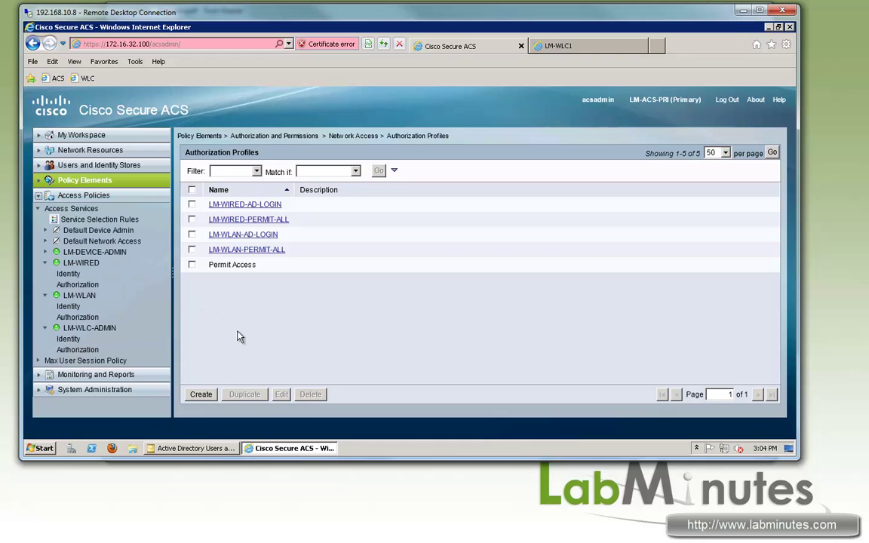
{"action": "left_click", "coordinate": [100, 220]}
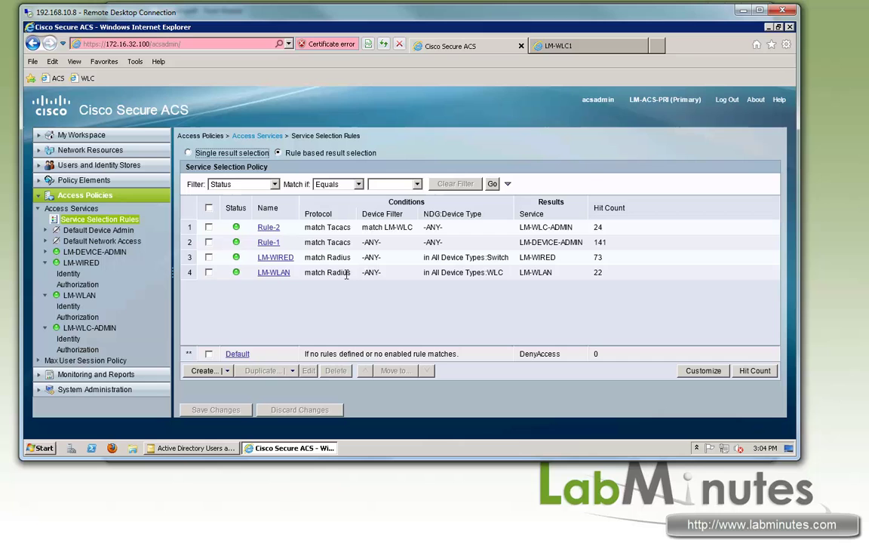
{"action": "triple_click", "coordinate": [316, 278]}
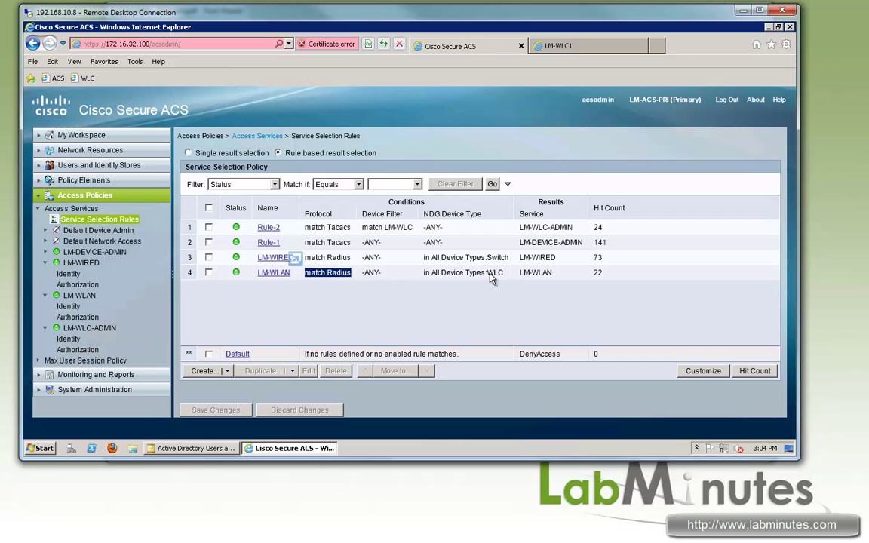
{"action": "left_click_drag", "start_coordinate": [488, 273], "coordinate": [433, 270]}
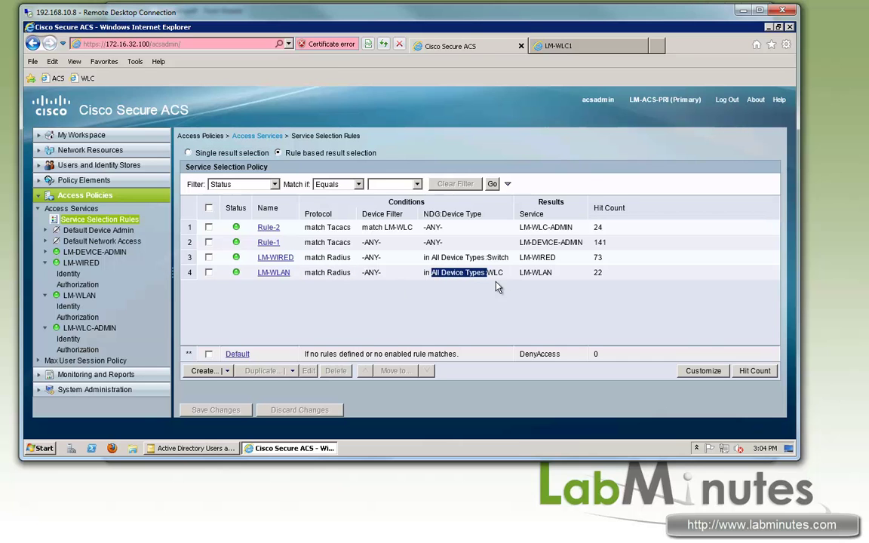
{"action": "left_click_drag", "start_coordinate": [553, 273], "coordinate": [520, 272]}
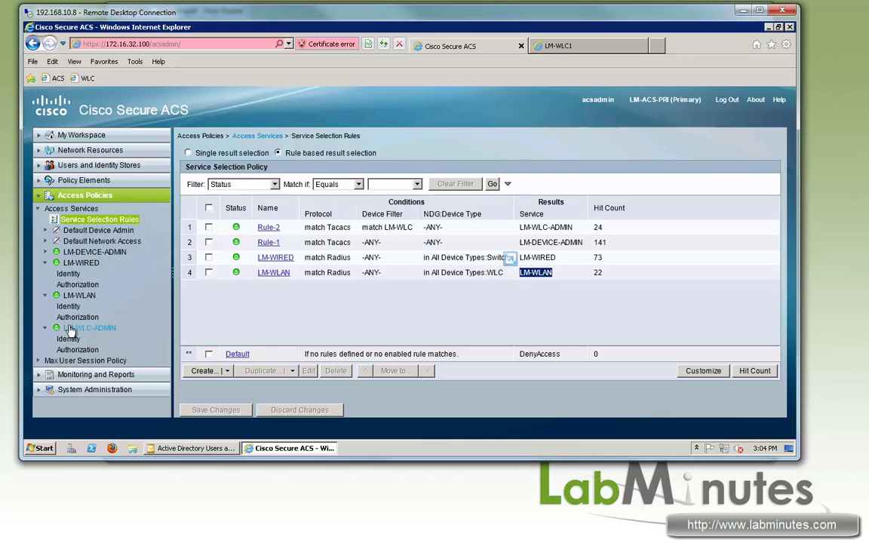
{"action": "left_click", "coordinate": [79, 295]}
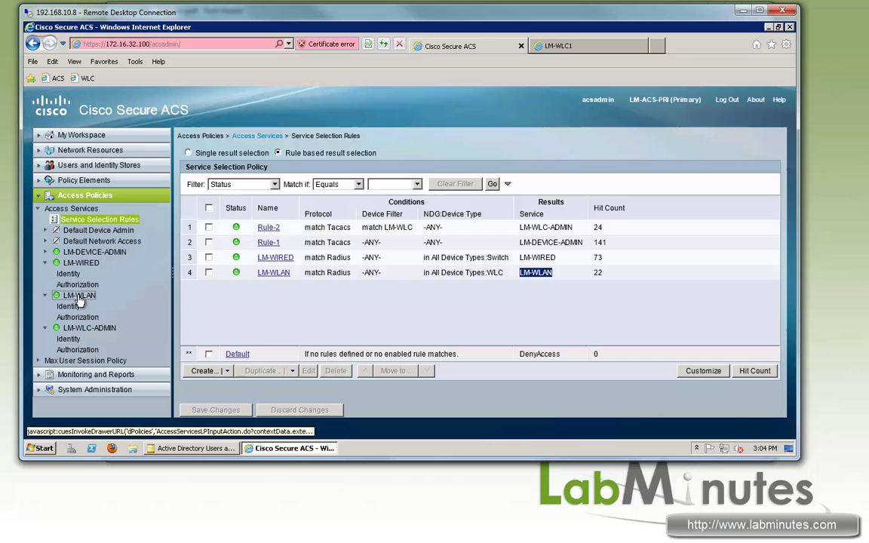
Review LM-WLAN's allowed protocols including PEAP inner methods, then bring up its Identity policy
{"action": "left_click", "coordinate": [260, 157]}
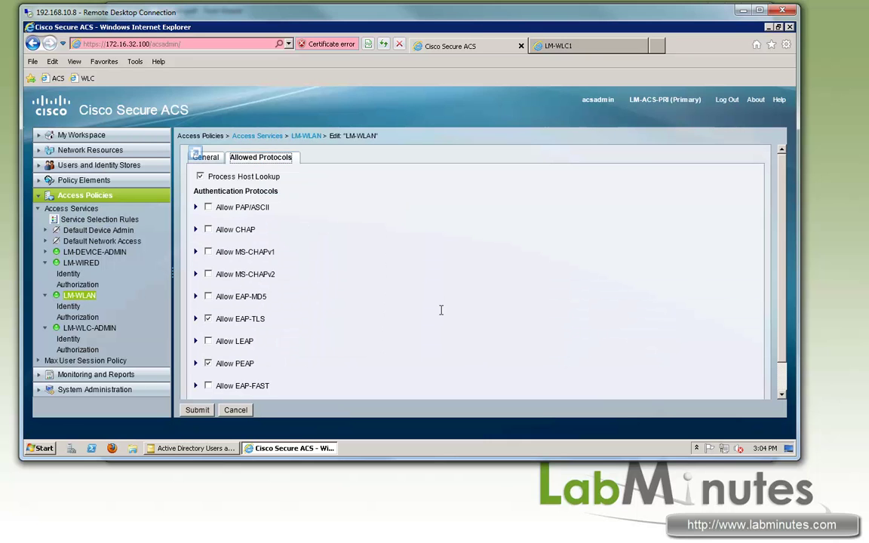
{"action": "scroll", "coordinate": [292, 291], "scroll_direction": "down", "scroll_amount": 1}
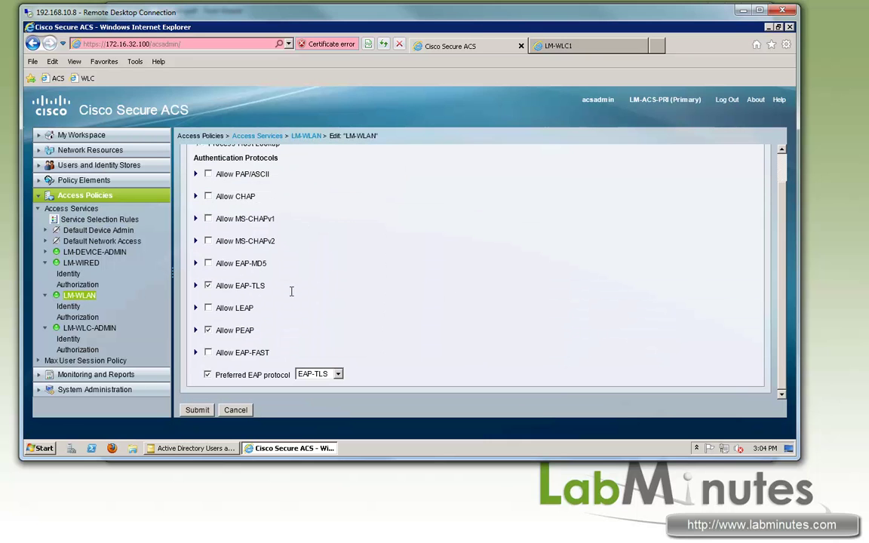
{"action": "left_click", "coordinate": [195, 330]}
{"action": "scroll", "coordinate": [355, 309], "scroll_direction": "down", "scroll_amount": 2}
{"action": "scroll", "coordinate": [356, 310], "scroll_direction": "down", "scroll_amount": 2}
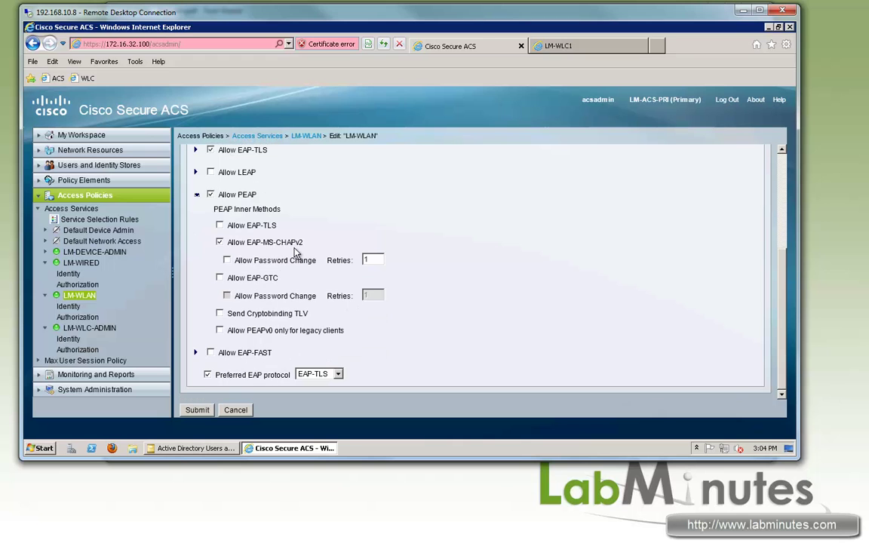
{"action": "left_click", "coordinate": [68, 306]}
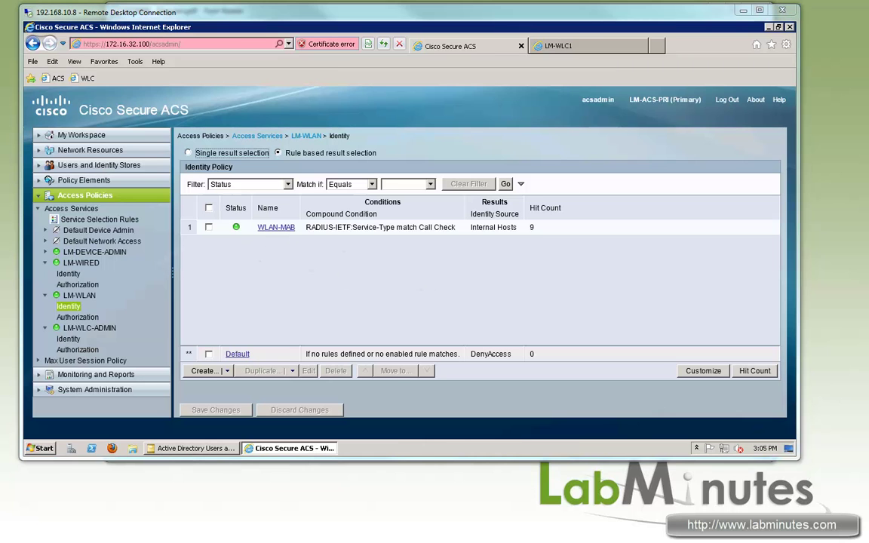
Create a new identity rule named WLAN-DOT1X
{"action": "left_click", "coordinate": [440, 256]}
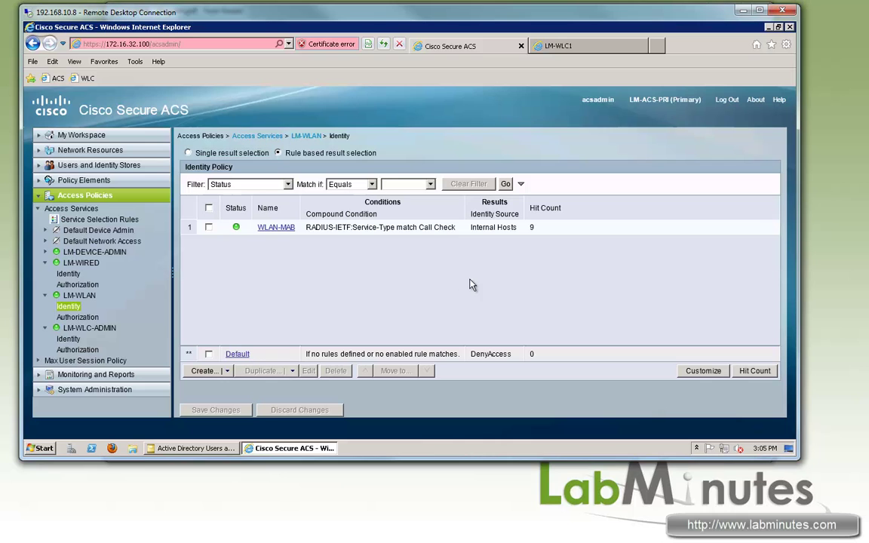
{"action": "left_click", "coordinate": [205, 371]}
{"action": "left_click_drag", "start_coordinate": [273, 83], "coordinate": [205, 87]}
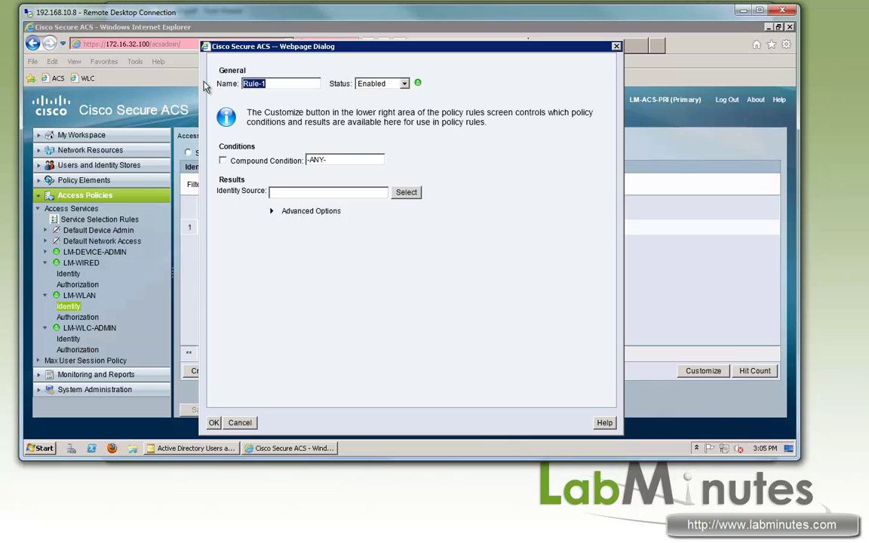
{"action": "type", "text": "WLAN-DOT1X"}
Add a compound condition where RADIUS-IETF Service-Type matches Framed
{"action": "left_click", "coordinate": [223, 160]}
{"action": "left_click", "coordinate": [310, 192]}
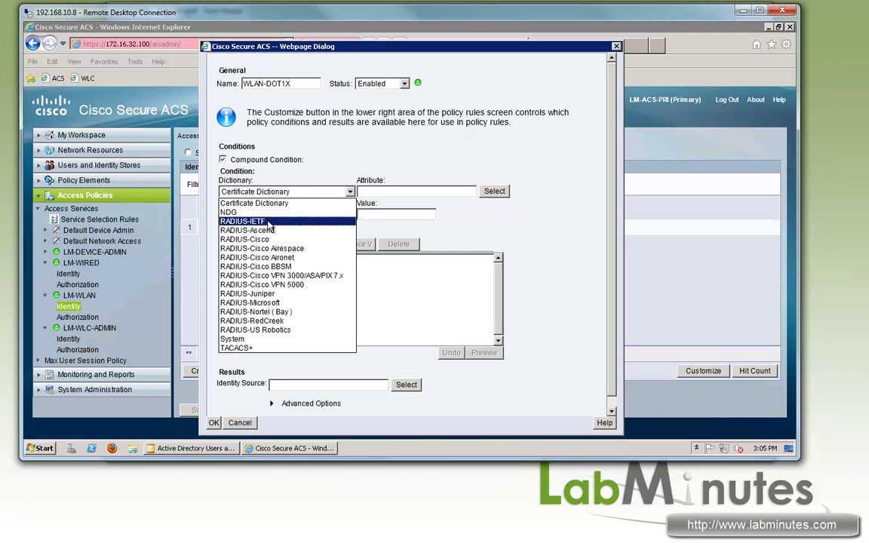
{"action": "left_click", "coordinate": [257, 221]}
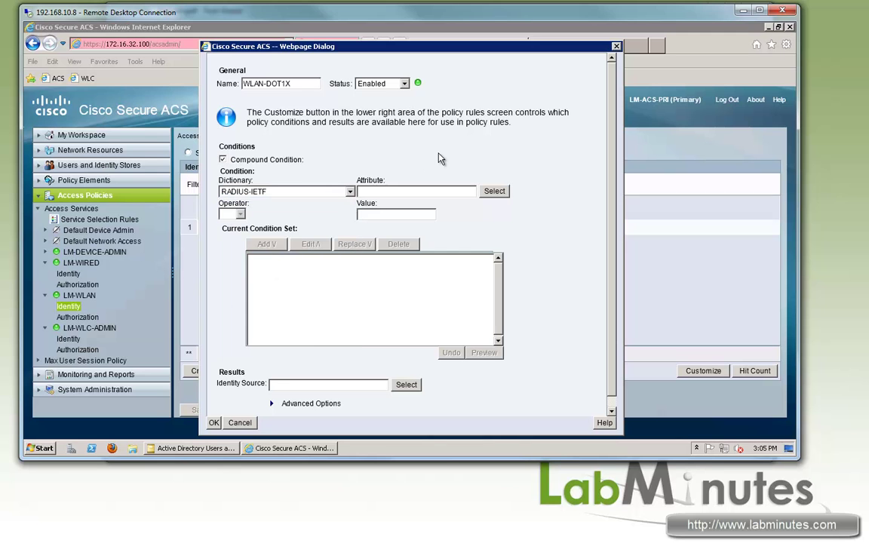
{"action": "left_click", "coordinate": [495, 190]}
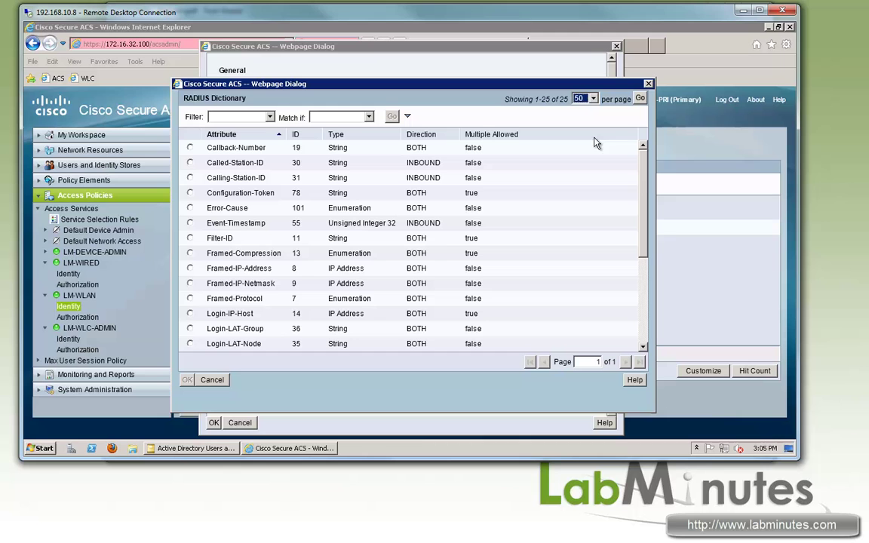
{"action": "scroll", "coordinate": [646, 194], "scroll_direction": "down", "scroll_amount": 1}
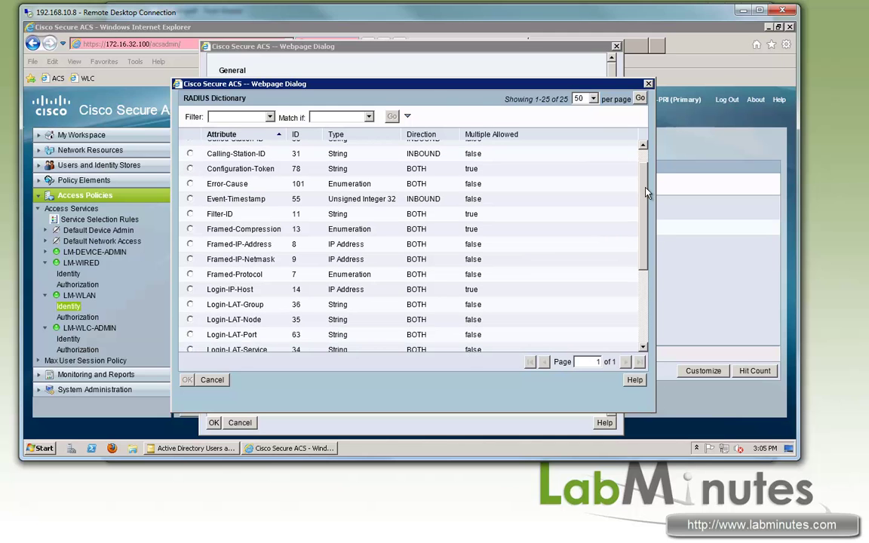
{"action": "left_click_drag", "start_coordinate": [646, 193], "coordinate": [646, 200]}
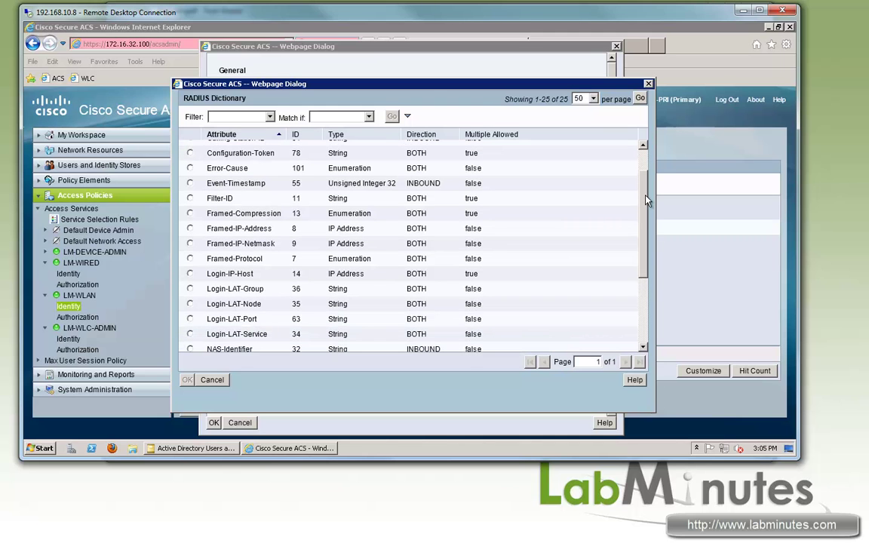
{"action": "scroll", "coordinate": [646, 200], "scroll_direction": "down", "scroll_amount": 3}
{"action": "left_click", "coordinate": [190, 314]}
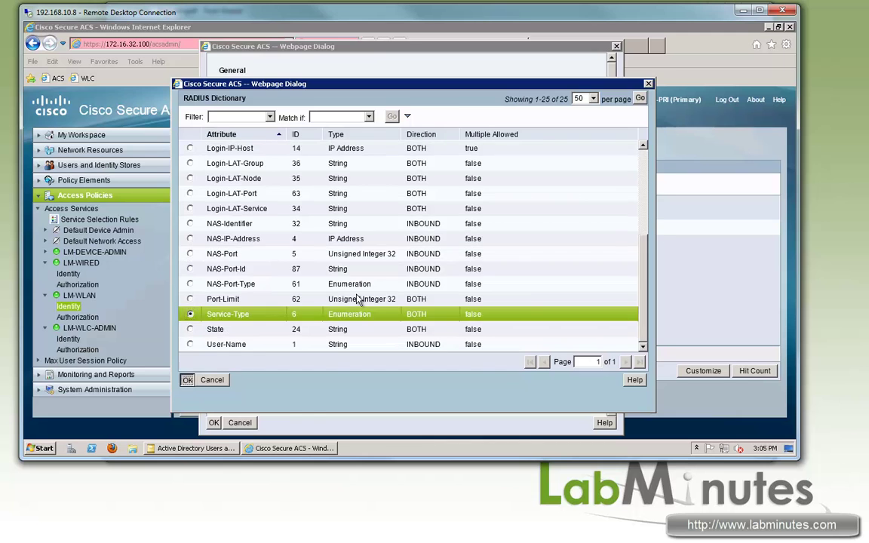
{"action": "key", "text": "Return"}
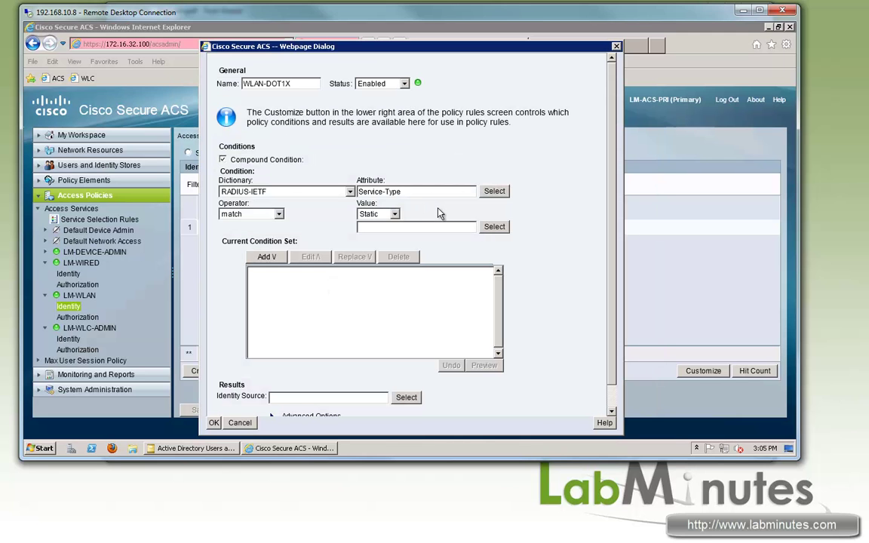
{"action": "left_click", "coordinate": [495, 226]}
{"action": "left_click", "coordinate": [190, 140]}
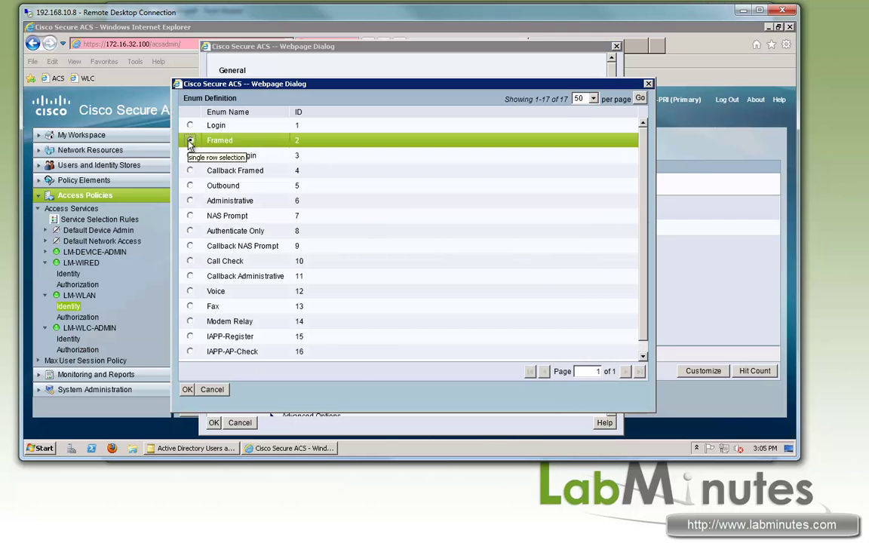
{"action": "left_click", "coordinate": [187, 390]}
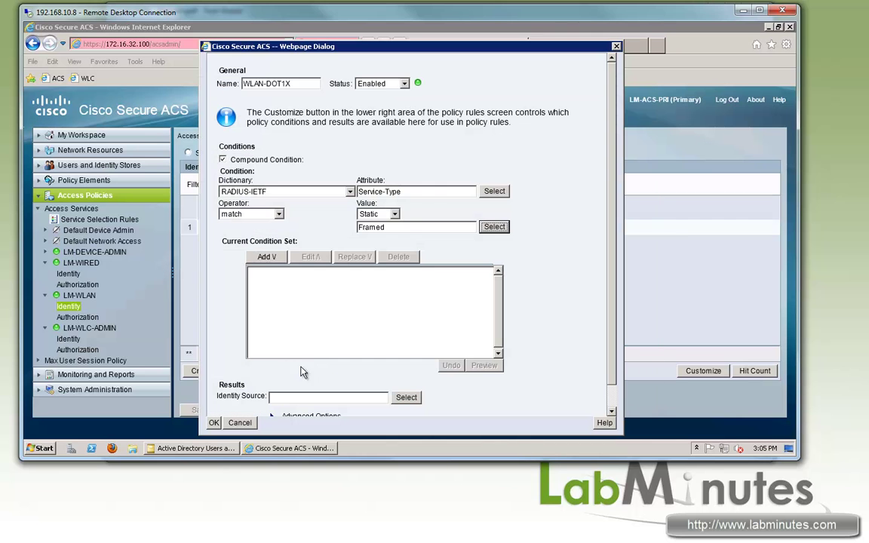
{"action": "left_click", "coordinate": [277, 262]}
Set the rule's identity source to CERT_AD_LOCAL, finish the rule and save the policy
{"action": "scroll", "coordinate": [378, 362], "scroll_direction": "down", "scroll_amount": 1}
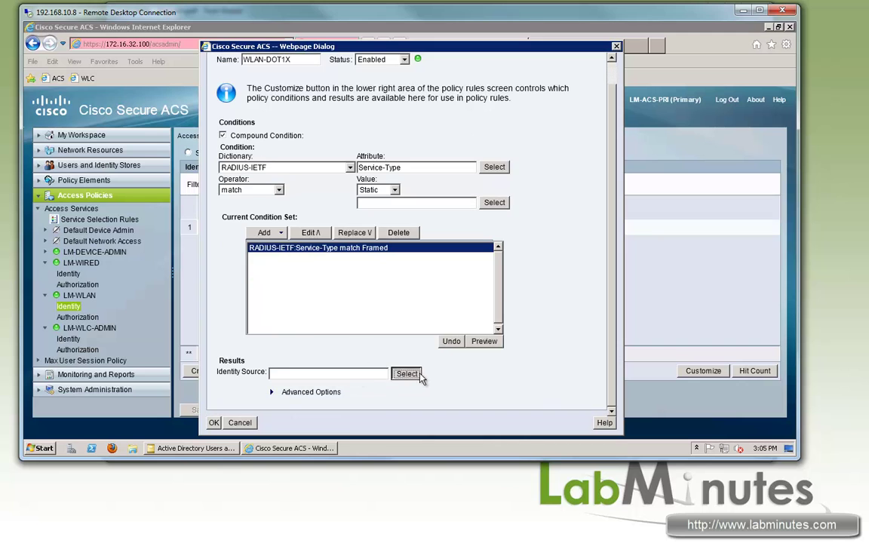
{"action": "left_click", "coordinate": [407, 375]}
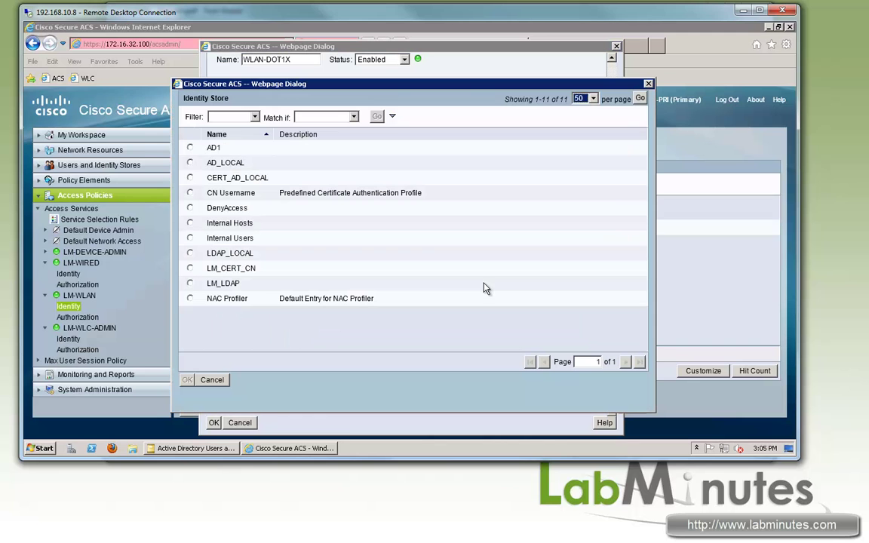
{"action": "left_click", "coordinate": [190, 178]}
{"action": "left_click", "coordinate": [187, 379]}
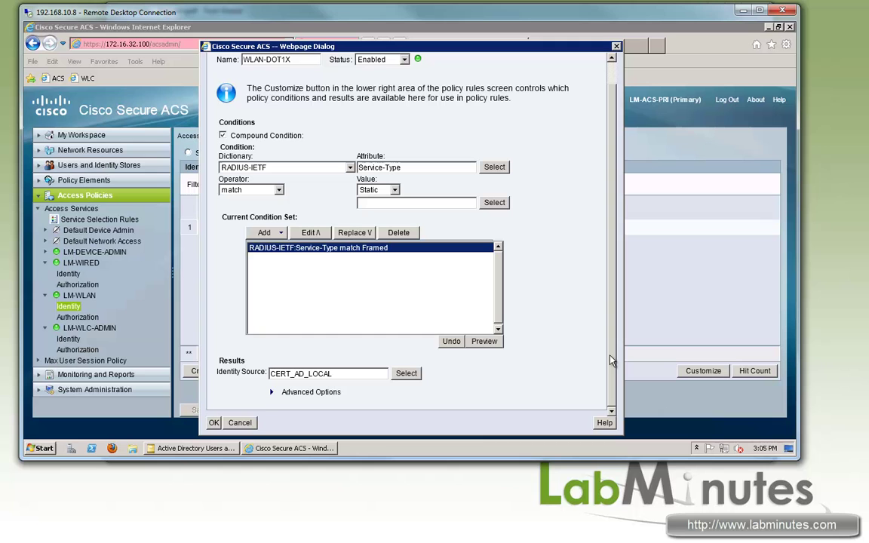
{"action": "left_click", "coordinate": [214, 423]}
{"action": "left_click", "coordinate": [216, 410]}
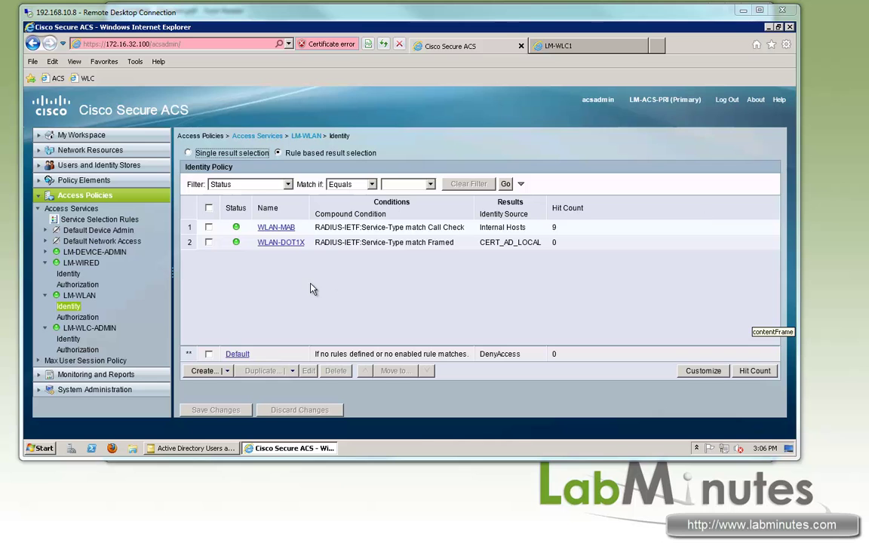
Customize LM-WLAN Authorization conditions to include AD1:ExternalGroups and Was Machine Authenticated
{"action": "left_click", "coordinate": [79, 317]}
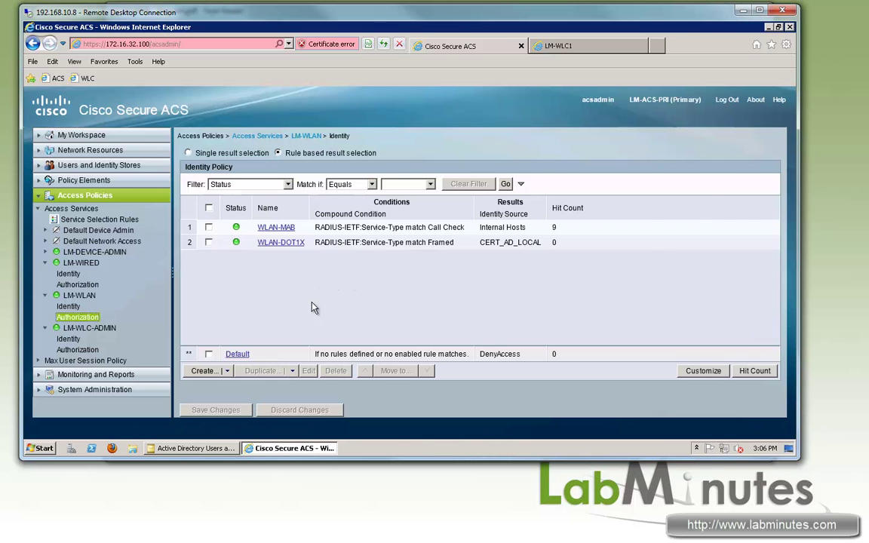
{"action": "left_click", "coordinate": [696, 374]}
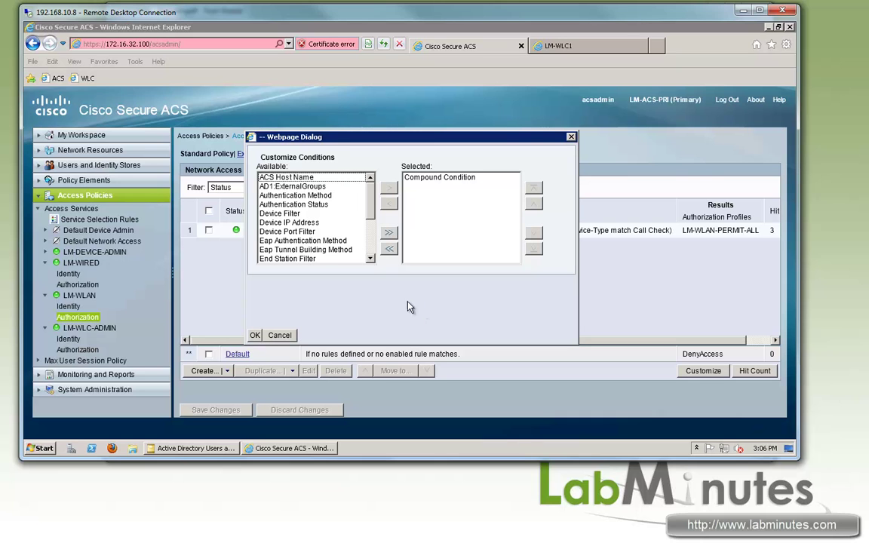
{"action": "left_click", "coordinate": [287, 186]}
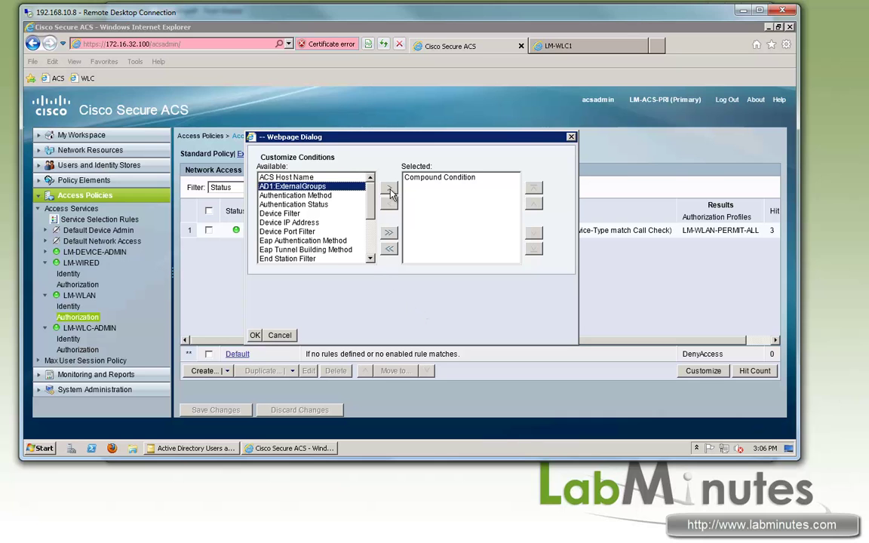
{"action": "left_click", "coordinate": [388, 187]}
{"action": "scroll", "coordinate": [317, 223], "scroll_direction": "down", "scroll_amount": 3}
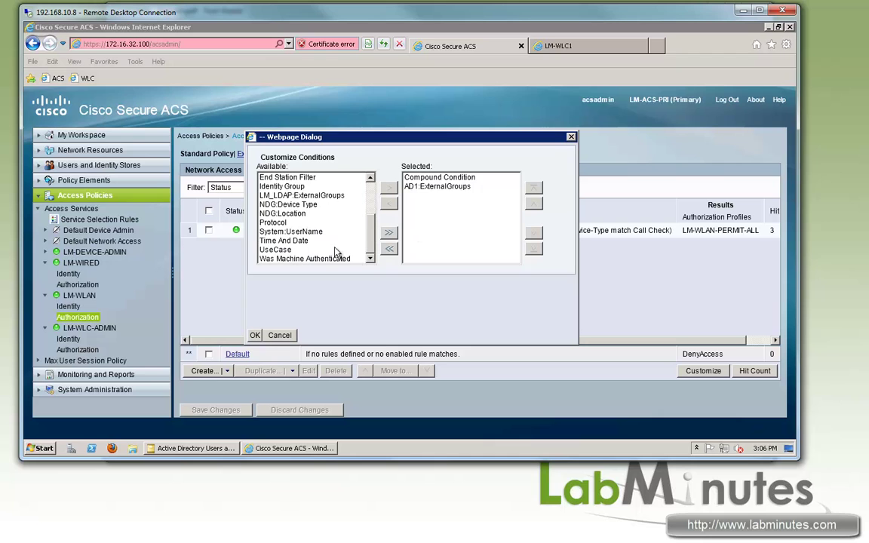
{"action": "left_click", "coordinate": [306, 260]}
{"action": "left_click", "coordinate": [390, 187]}
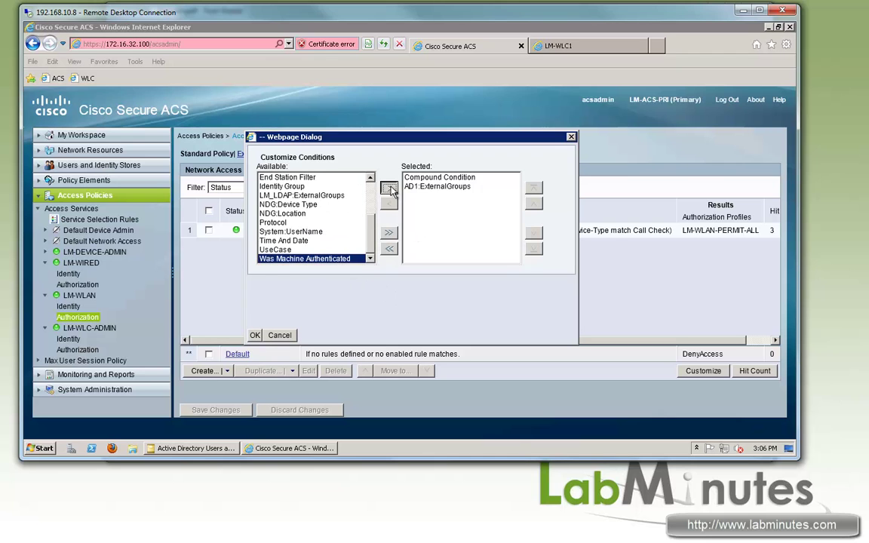
{"action": "left_click", "coordinate": [255, 335]}
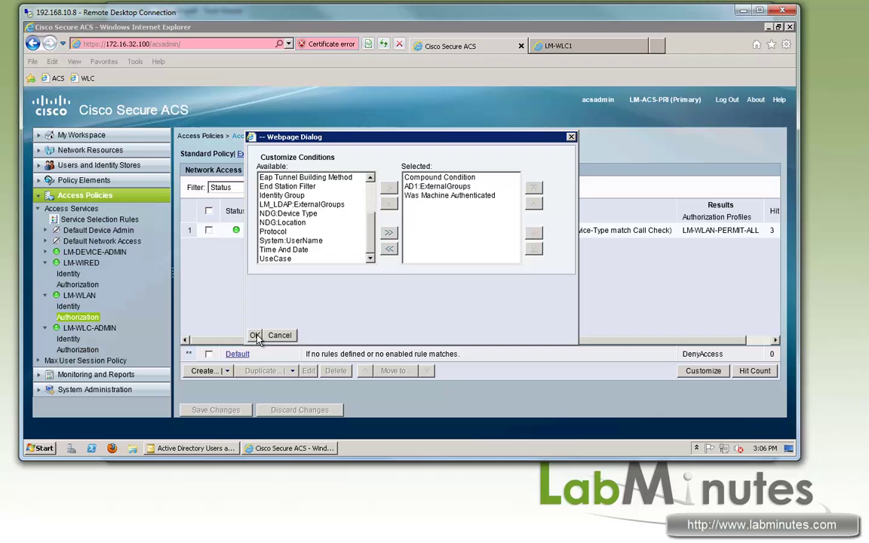
{"action": "left_click", "coordinate": [197, 374]}
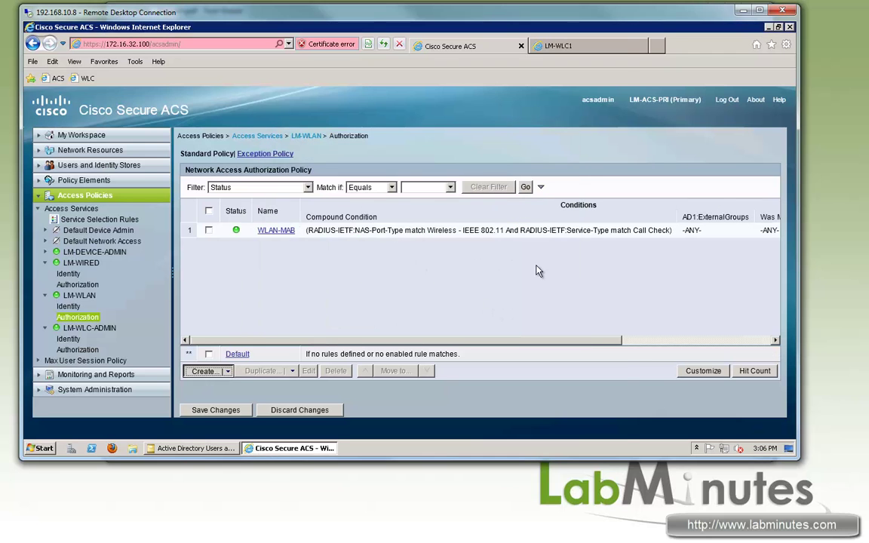
Add a compound condition where RADIUS-IETF NAS-Port-Type matches Wireless - IEEE 802.11
{"action": "left_click", "coordinate": [223, 159]}
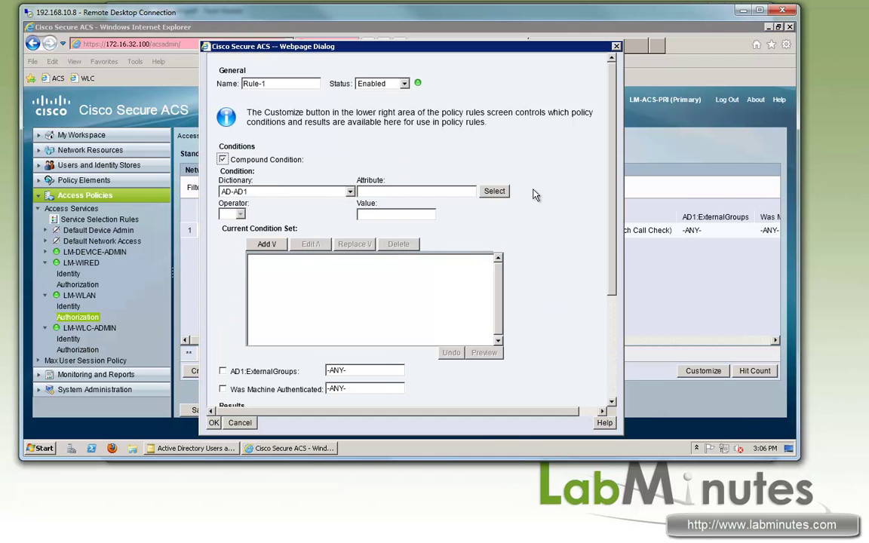
{"action": "left_click", "coordinate": [494, 192]}
{"action": "left_click", "coordinate": [212, 380]}
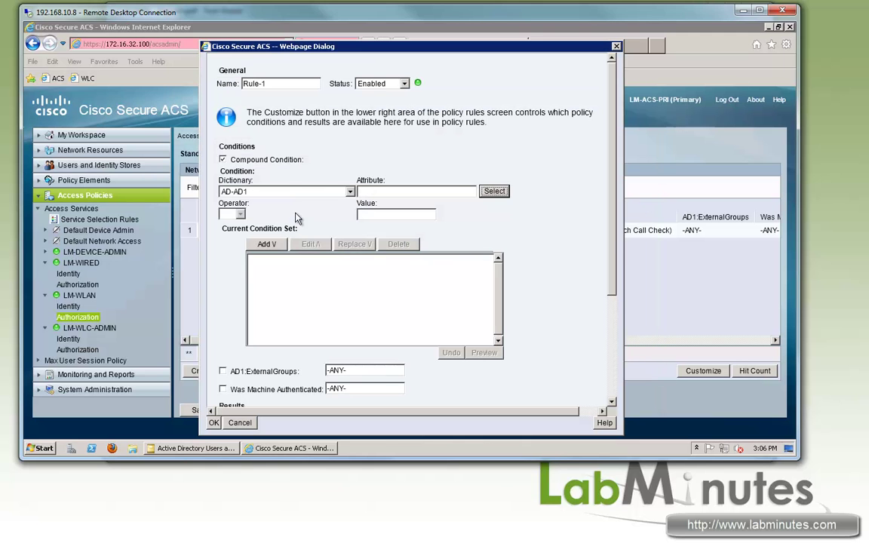
{"action": "left_click", "coordinate": [302, 195]}
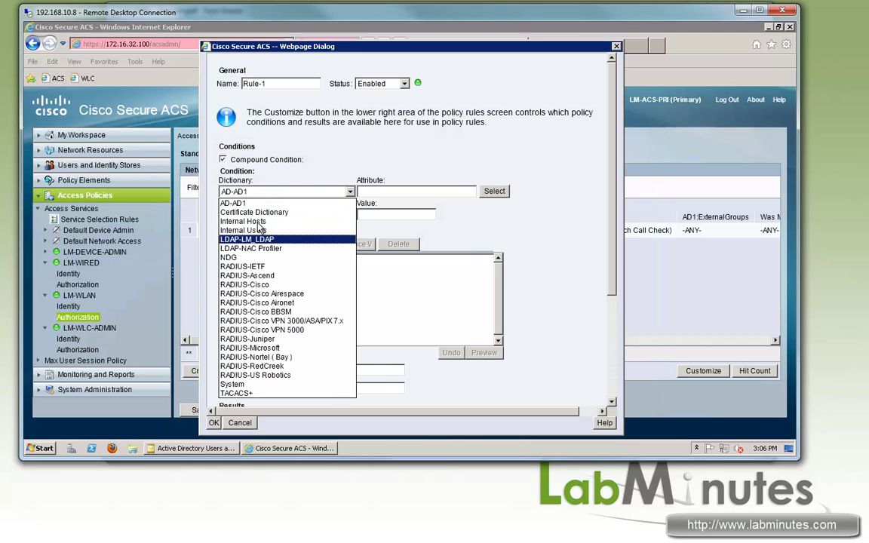
{"action": "left_click", "coordinate": [253, 268]}
{"action": "left_click", "coordinate": [495, 191]}
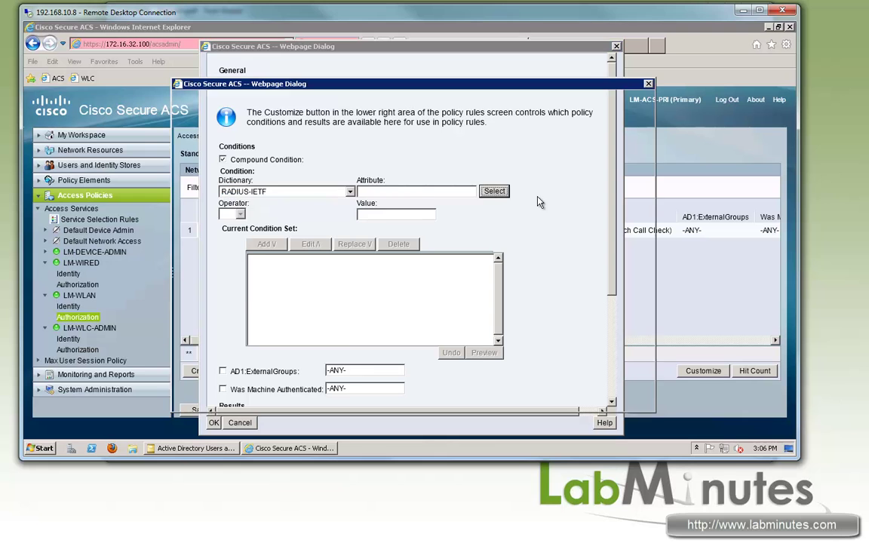
{"action": "left_click", "coordinate": [645, 294]}
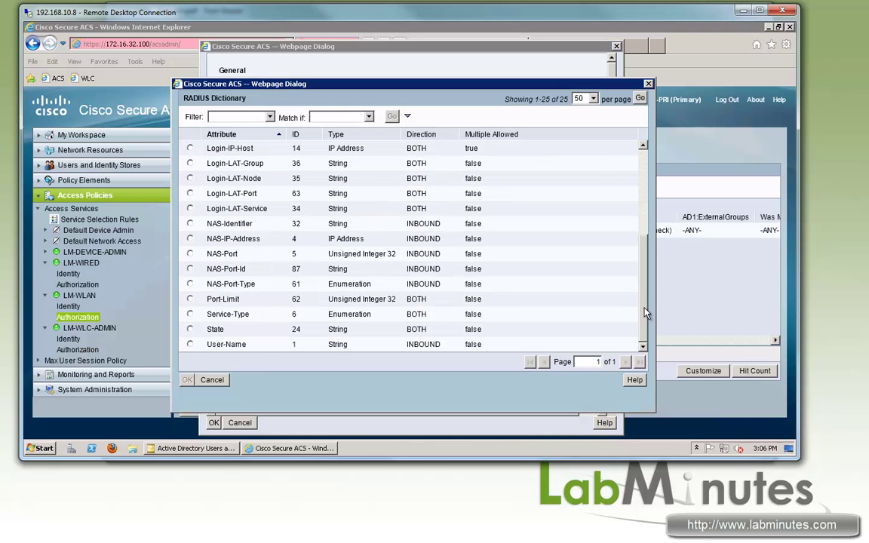
{"action": "left_click", "coordinate": [190, 284]}
{"action": "left_click", "coordinate": [187, 380]}
{"action": "left_click", "coordinate": [493, 228]}
{"action": "scroll", "coordinate": [214, 317], "scroll_direction": "down", "scroll_amount": 3}
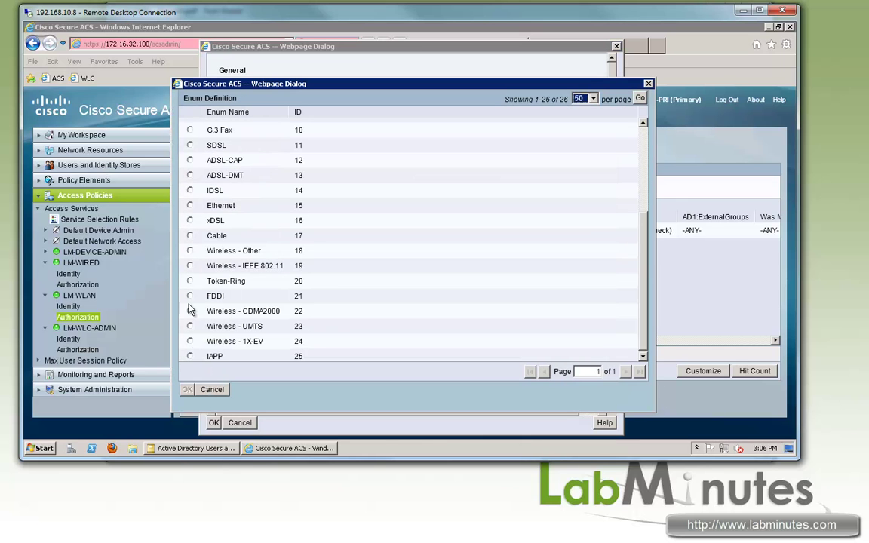
{"action": "left_click", "coordinate": [219, 264]}
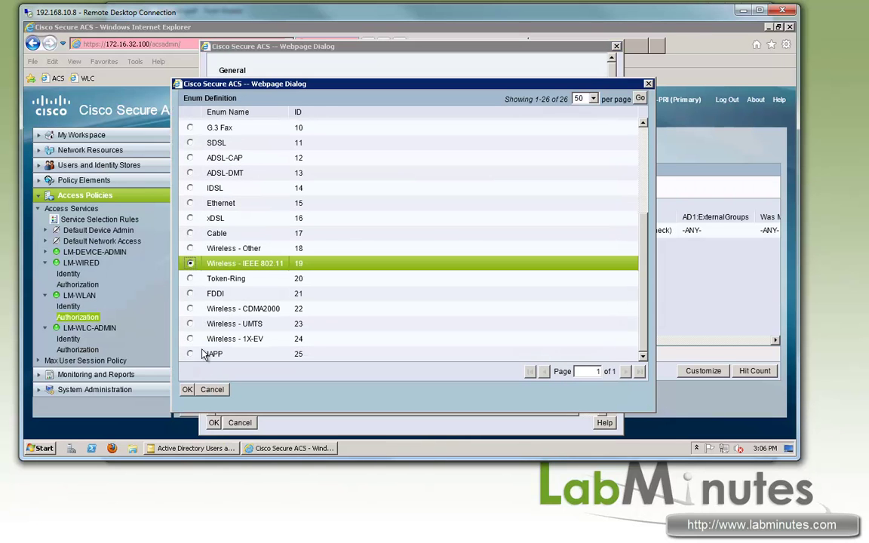
{"action": "left_click", "coordinate": [187, 389]}
{"action": "left_click", "coordinate": [271, 260]}
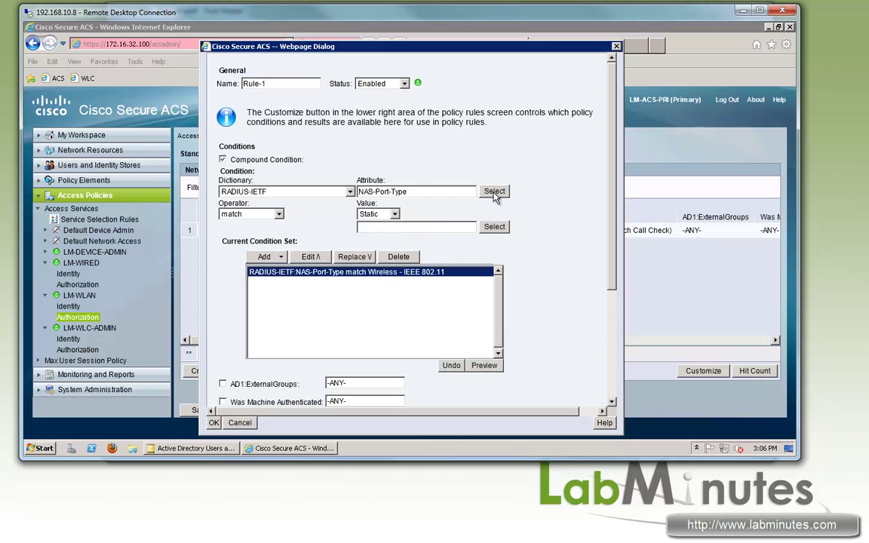
Combine it with And RADIUS-IETF Service-Type matches Framed
{"action": "left_click", "coordinate": [495, 191]}
{"action": "scroll", "coordinate": [240, 317], "scroll_direction": "down", "scroll_amount": 5}
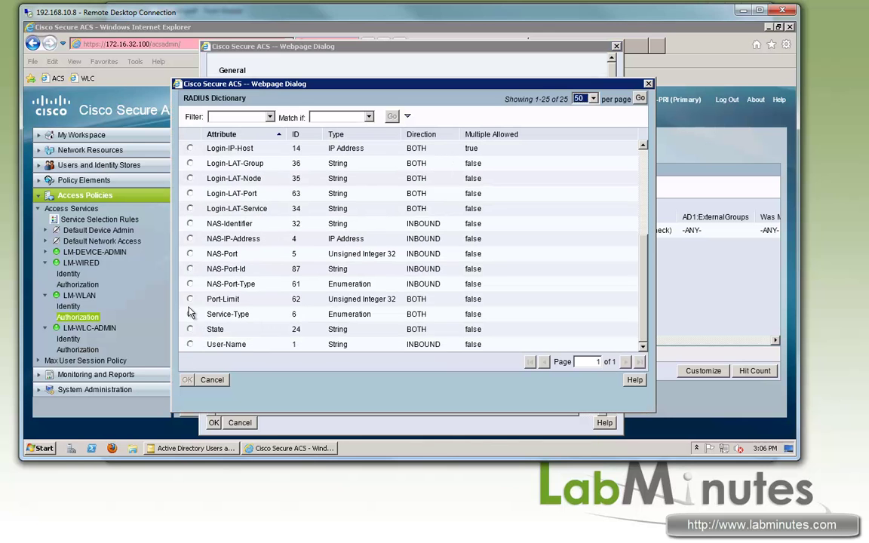
{"action": "left_click", "coordinate": [189, 314]}
{"action": "left_click", "coordinate": [187, 379]}
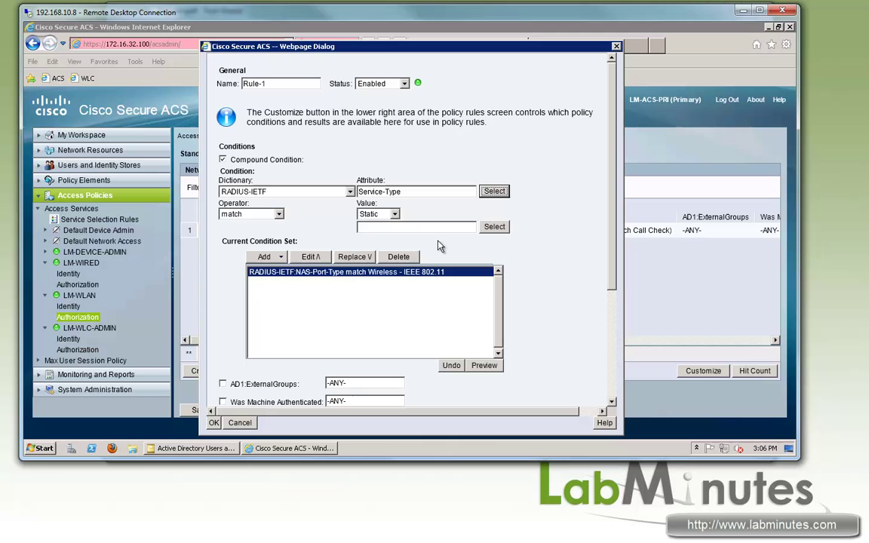
{"action": "left_click", "coordinate": [495, 227]}
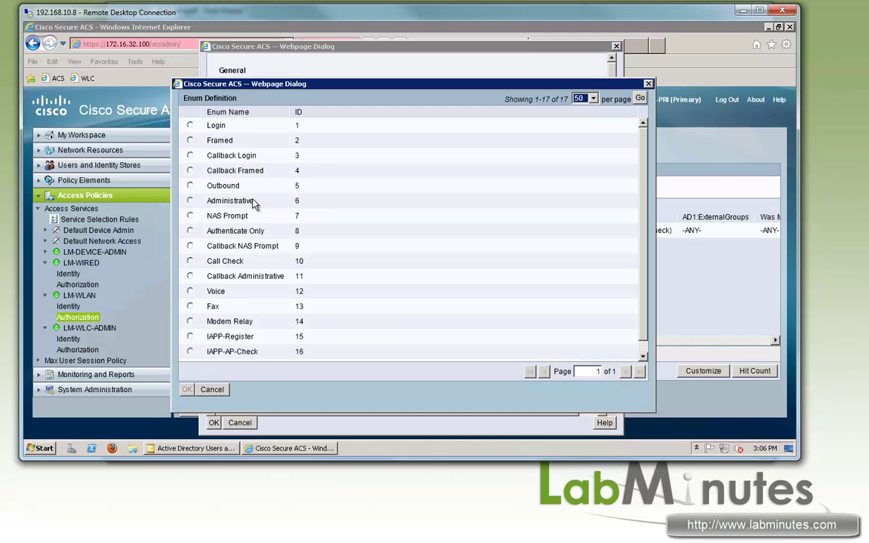
{"action": "left_click", "coordinate": [190, 141]}
{"action": "left_click", "coordinate": [189, 389]}
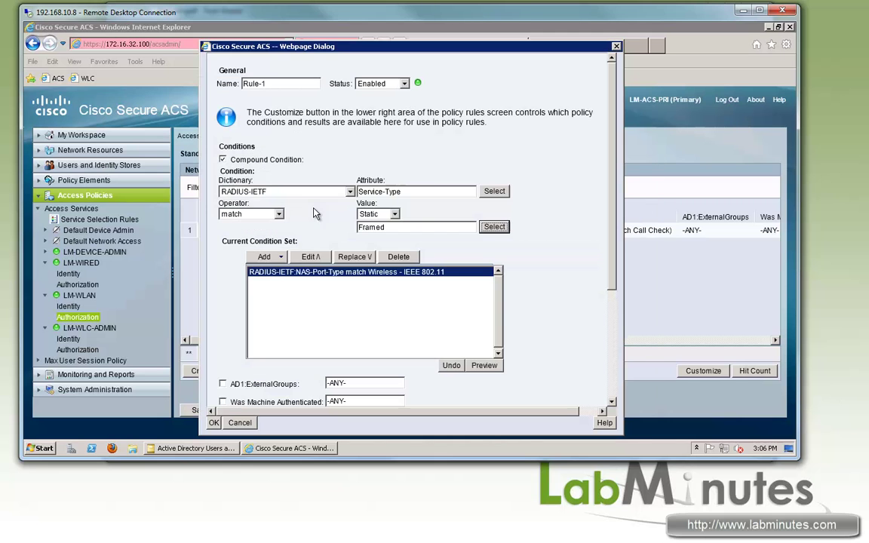
{"action": "left_click", "coordinate": [268, 257]}
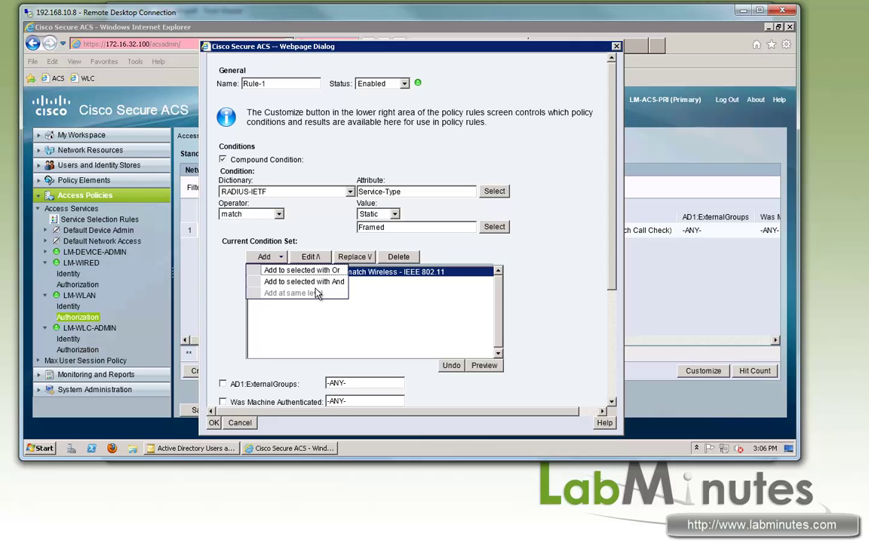
{"action": "left_click", "coordinate": [330, 282]}
Enable AD1:ExternalGroups matching and rename the rule starting with 'WLAN'
{"action": "scroll", "coordinate": [227, 182], "scroll_direction": "down", "scroll_amount": 2}
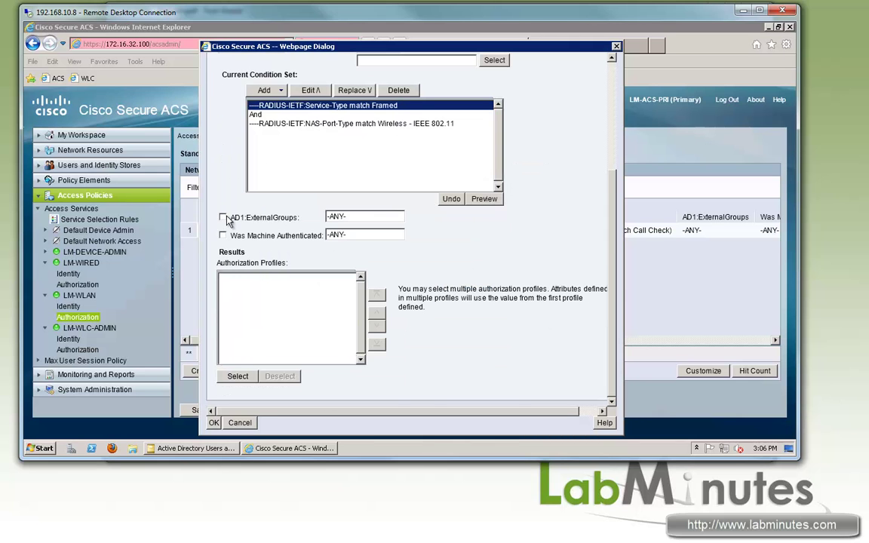
{"action": "left_click", "coordinate": [223, 217]}
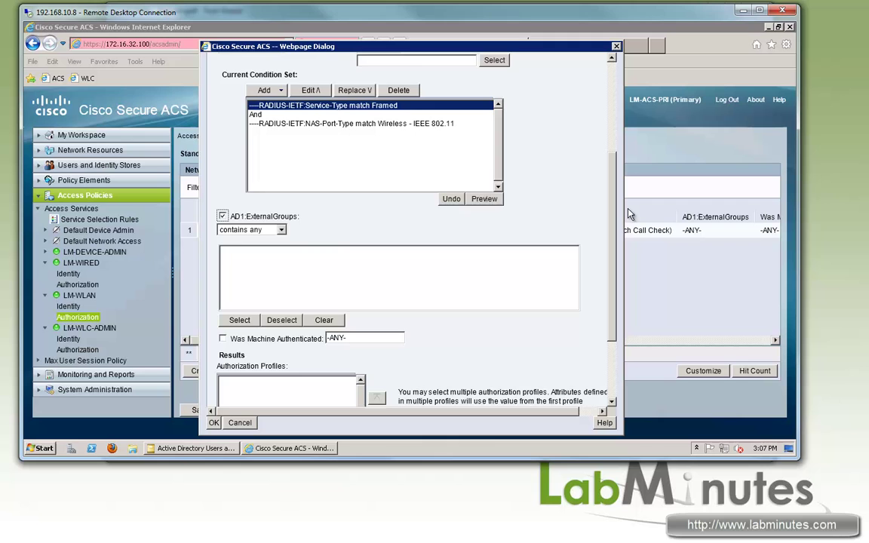
{"action": "scroll", "coordinate": [551, 187], "scroll_direction": "up", "scroll_amount": 2}
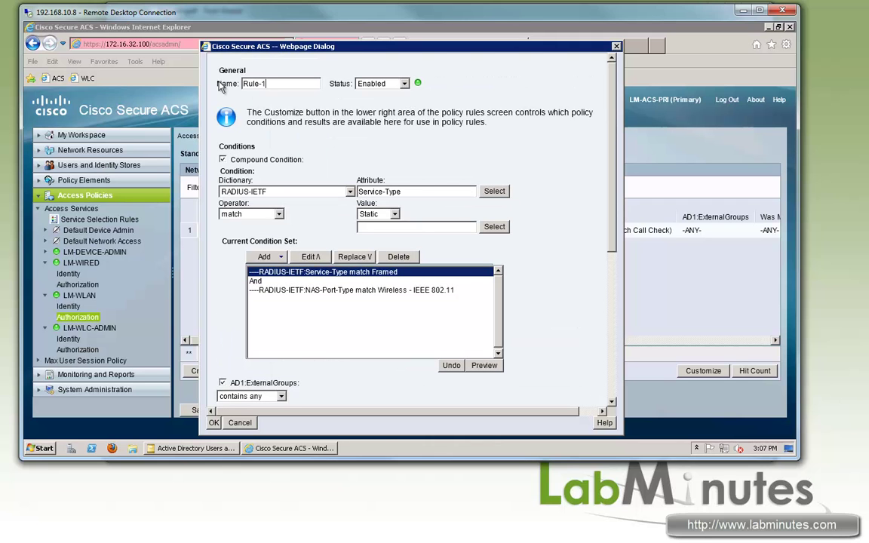
{"action": "left_click_drag", "start_coordinate": [240, 83], "coordinate": [286, 121]}
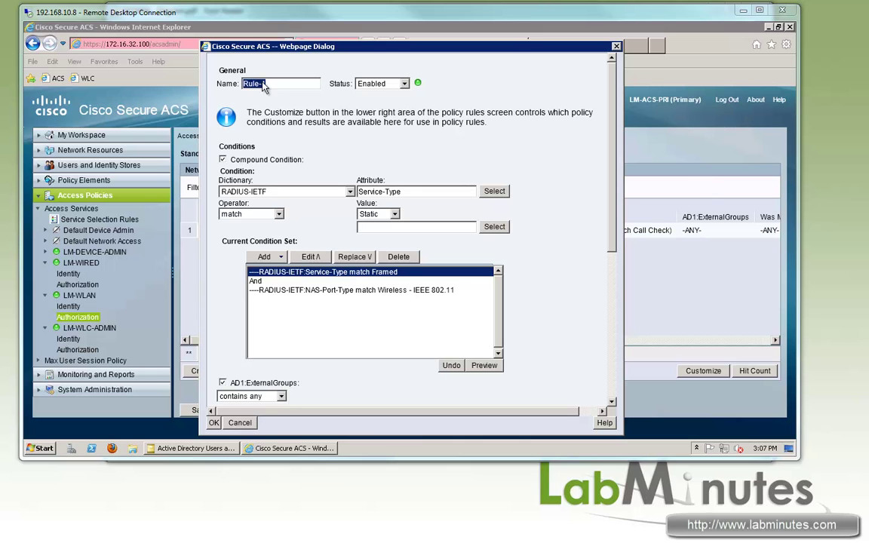
{"action": "left_click", "coordinate": [212, 83]}
{"action": "left_click", "coordinate": [213, 83]}
{"action": "type", "text": "WLAN-MACHINE"}
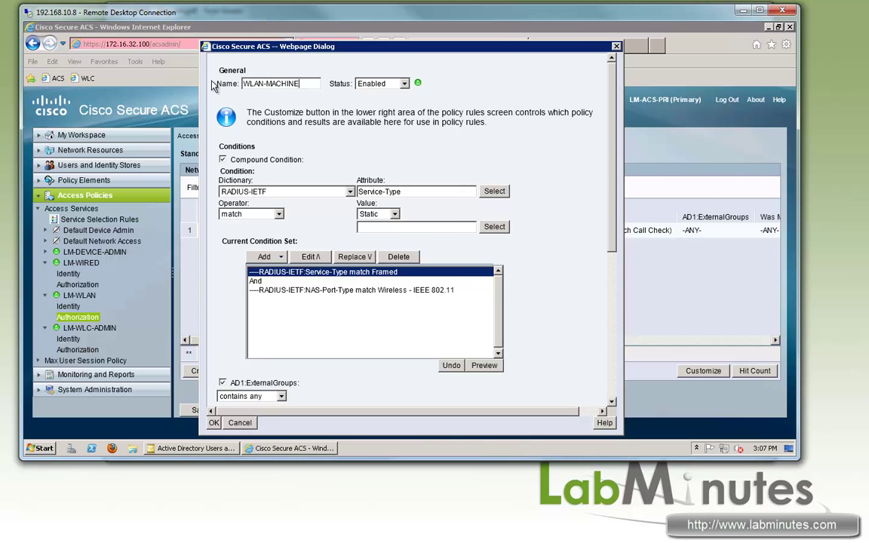
{"action": "scroll", "coordinate": [212, 85], "scroll_direction": "down", "scroll_amount": 3}
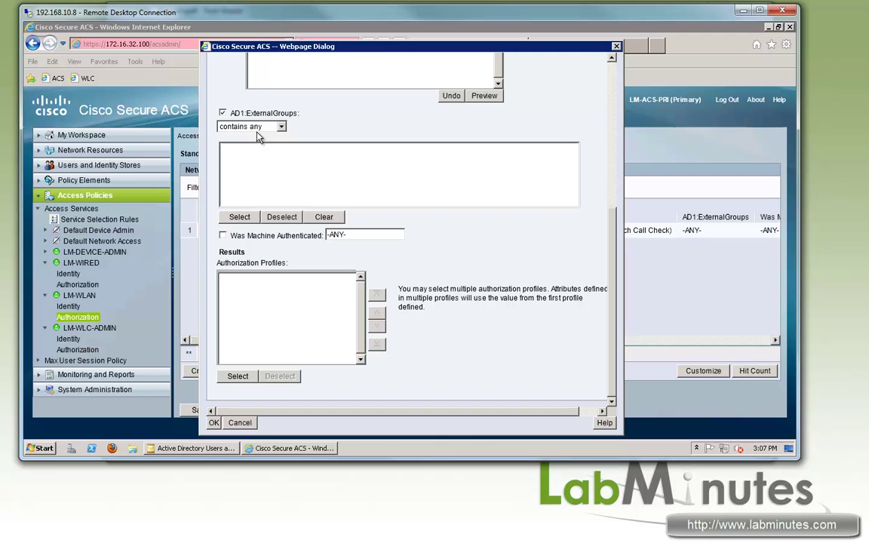
Match the Domain Computers AD group, grant LM-WLAN-AD-LOGIN, and finish the WLAN-MACHINE rule
{"action": "left_click", "coordinate": [240, 217]}
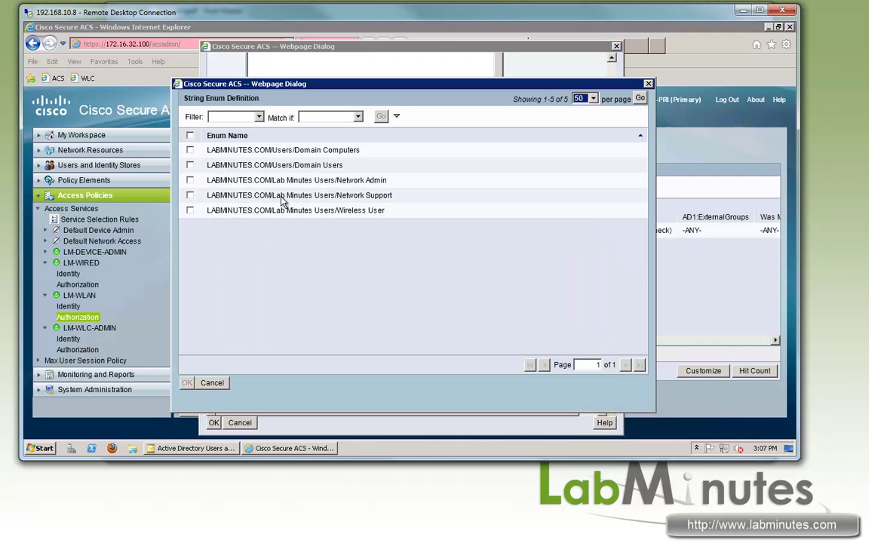
{"action": "left_click", "coordinate": [190, 150]}
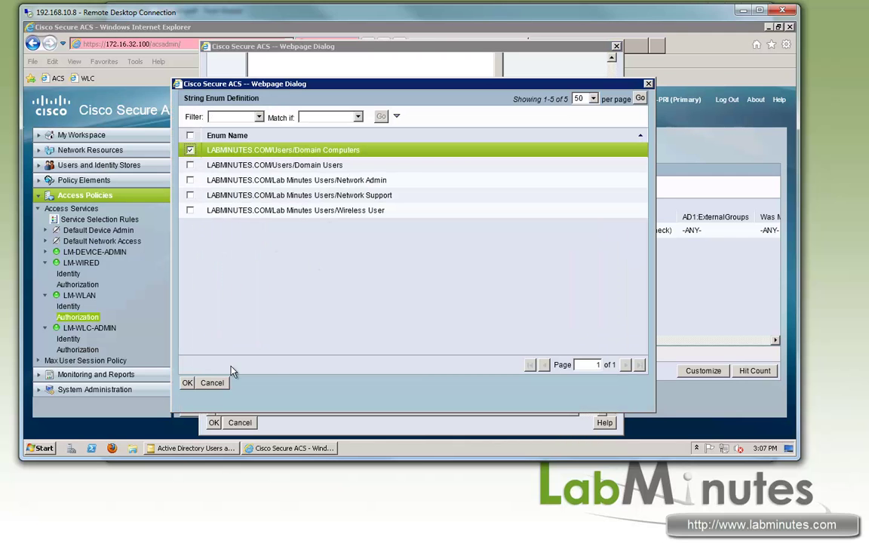
{"action": "left_click", "coordinate": [187, 383]}
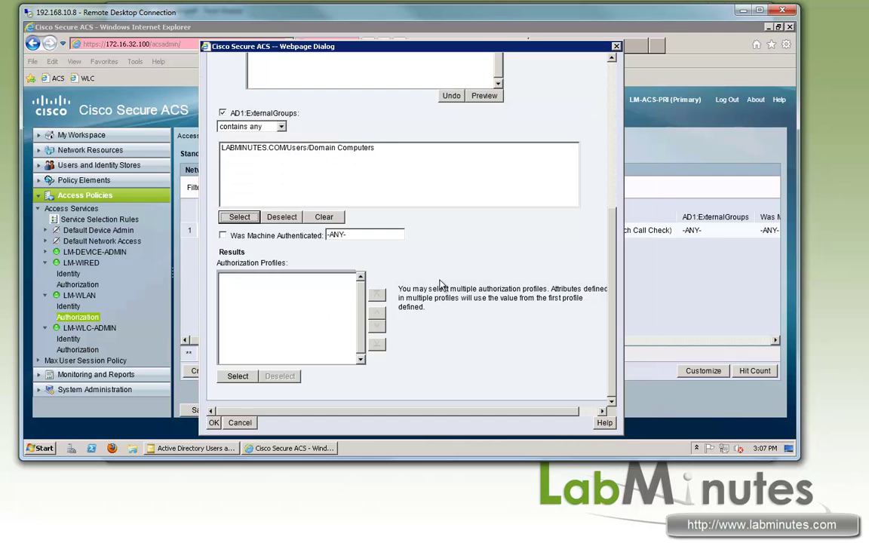
{"action": "left_click", "coordinate": [238, 378]}
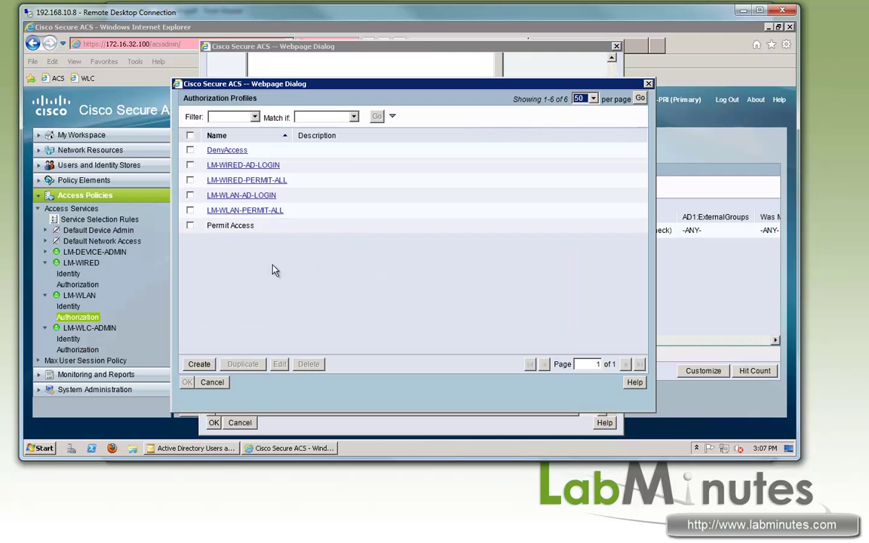
{"action": "left_click", "coordinate": [191, 196]}
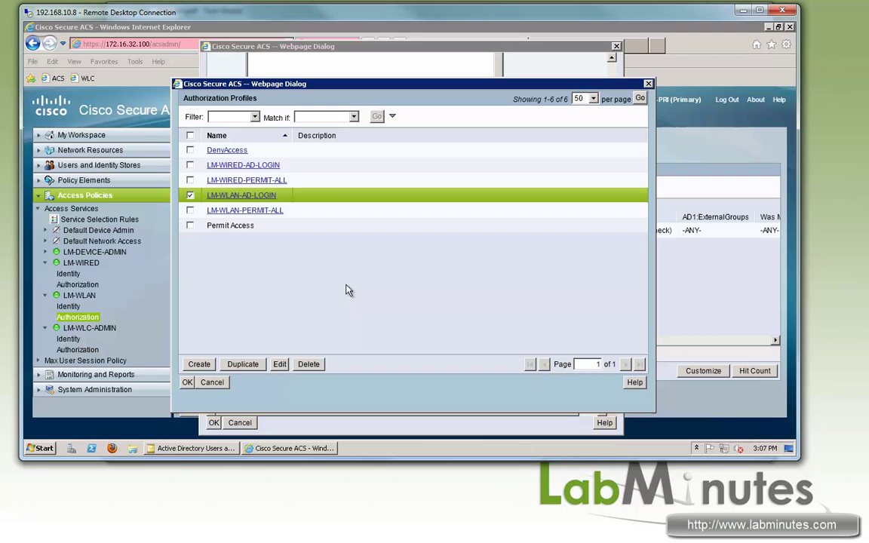
{"action": "left_click", "coordinate": [187, 383]}
{"action": "left_click", "coordinate": [213, 422]}
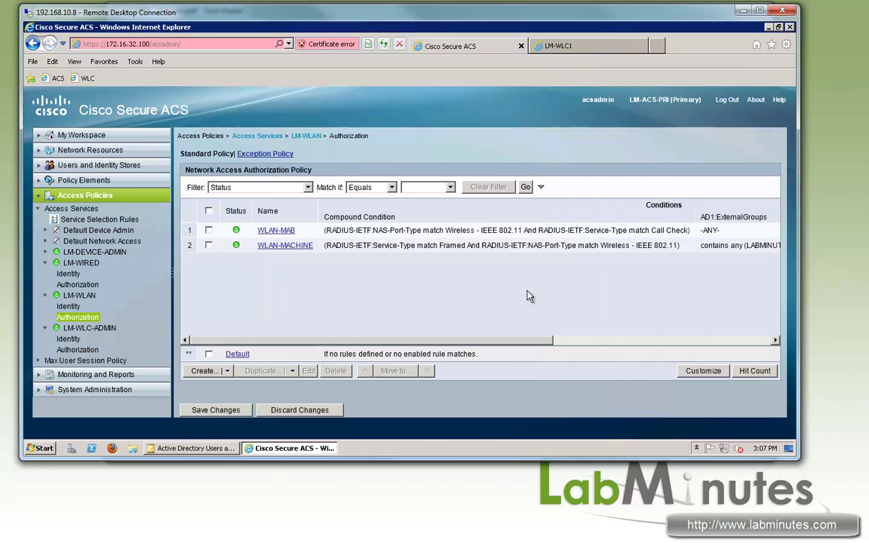
Duplicate the WLAN-MACHINE rule below itself and rename the copy WLAN-USER
{"action": "left_click", "coordinate": [221, 246]}
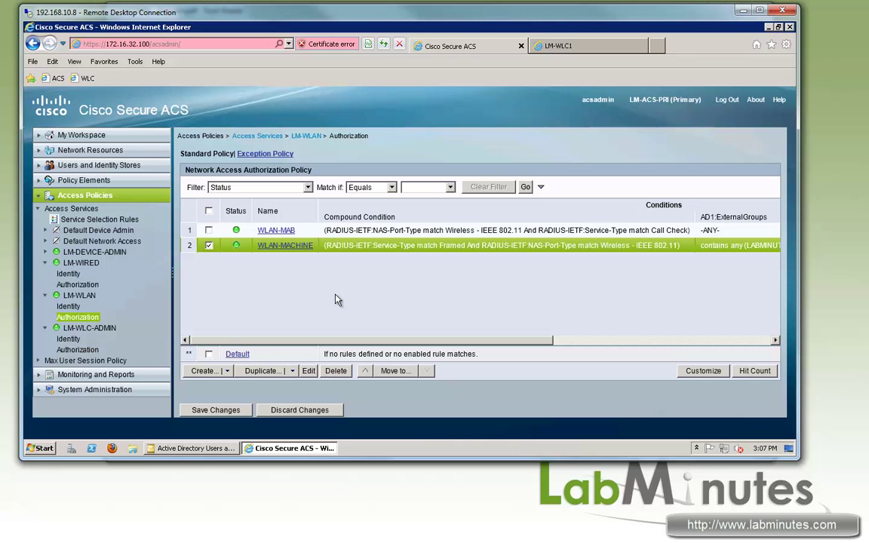
{"action": "left_click", "coordinate": [257, 371]}
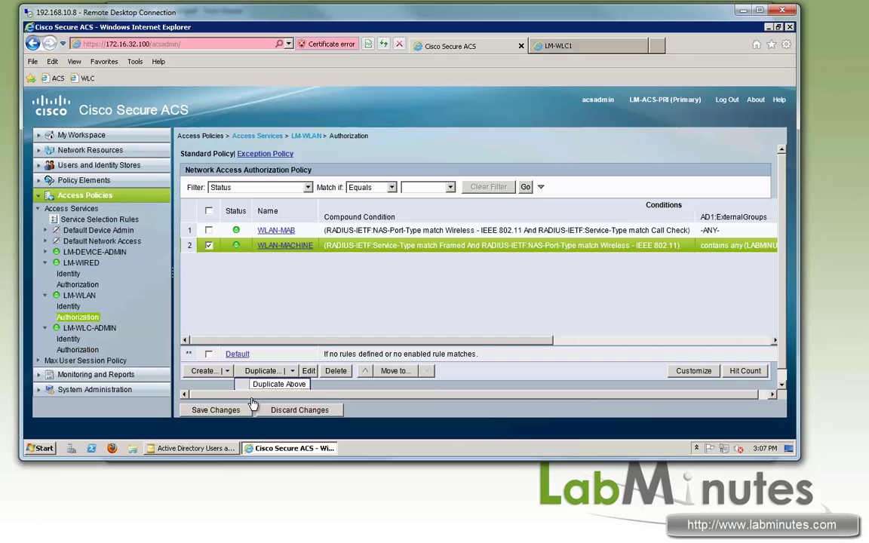
{"action": "scroll", "coordinate": [297, 343], "scroll_direction": "down", "scroll_amount": 1}
{"action": "left_click", "coordinate": [279, 384]}
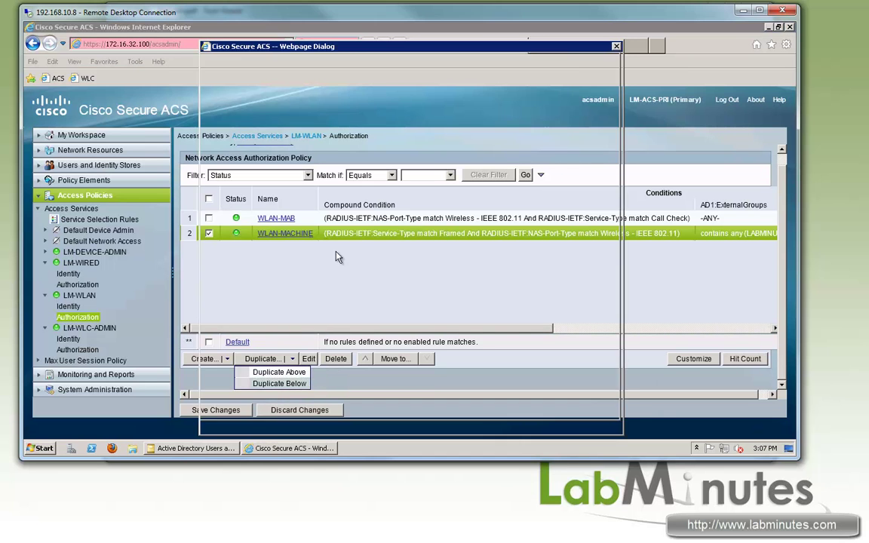
{"action": "left_click_drag", "start_coordinate": [436, 94], "coordinate": [438, 99]}
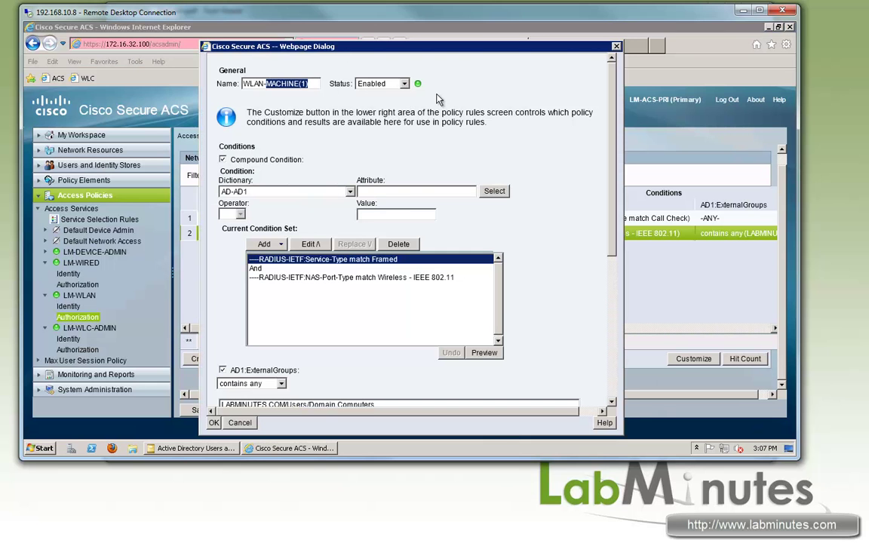
{"action": "type", "text": "USER"}
{"action": "scroll", "coordinate": [445, 186], "scroll_direction": "down", "scroll_amount": 1}
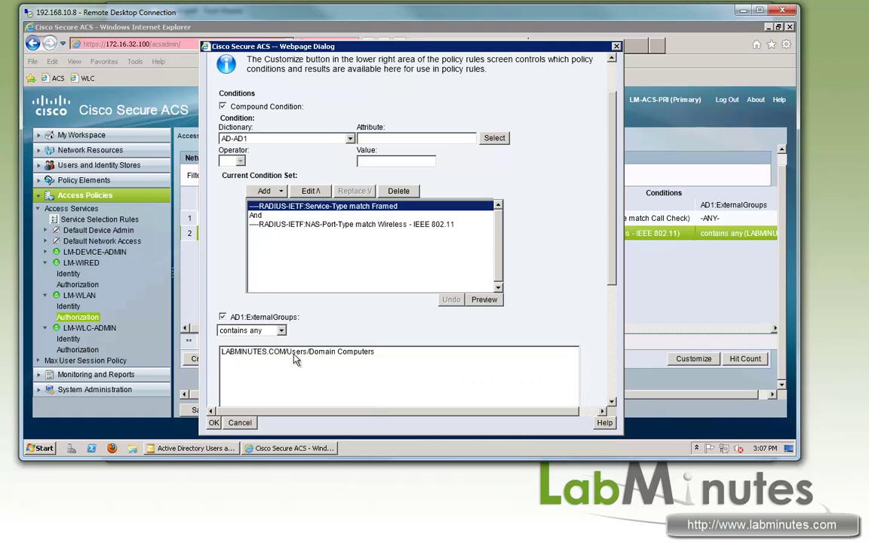
Replace Domain Computers with the Wireless User group and require Was Machine Authenticated
{"action": "left_click", "coordinate": [457, 351]}
{"action": "scroll", "coordinate": [461, 343], "scroll_direction": "down", "scroll_amount": 4}
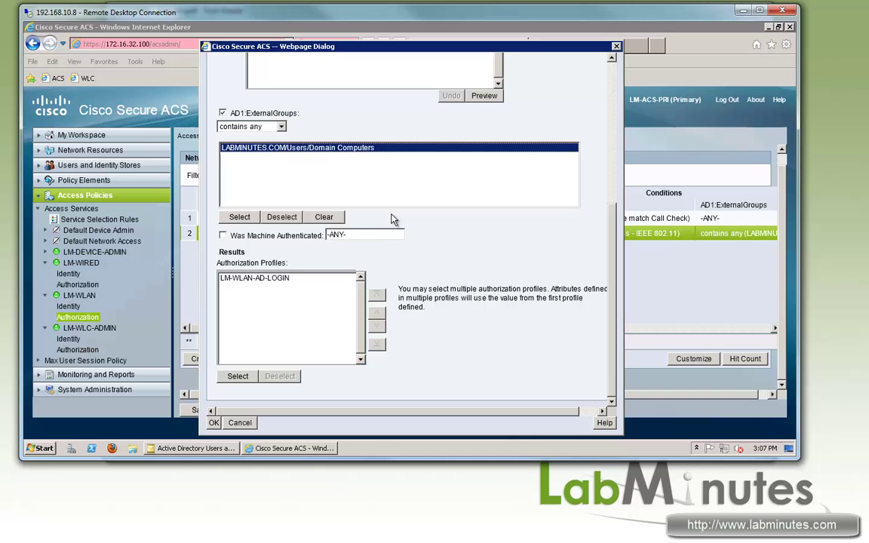
{"action": "left_click", "coordinate": [228, 219]}
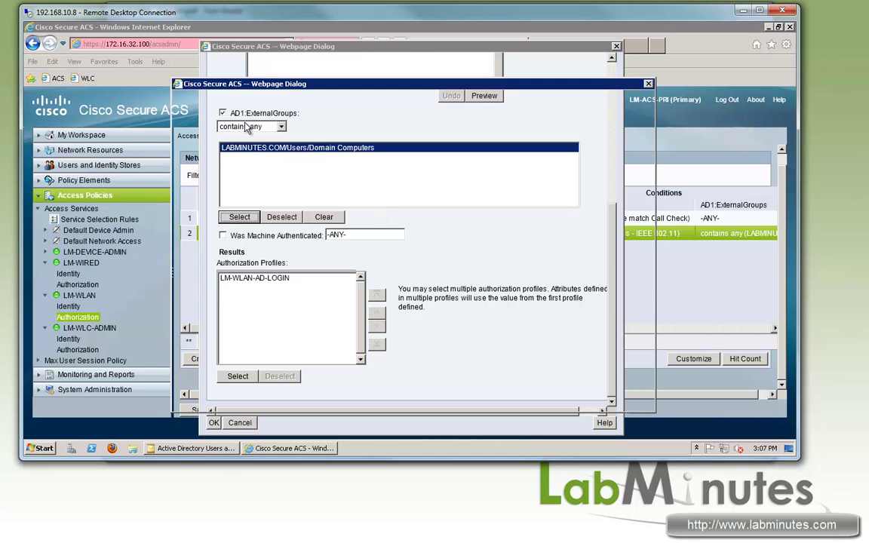
{"action": "left_click", "coordinate": [190, 151]}
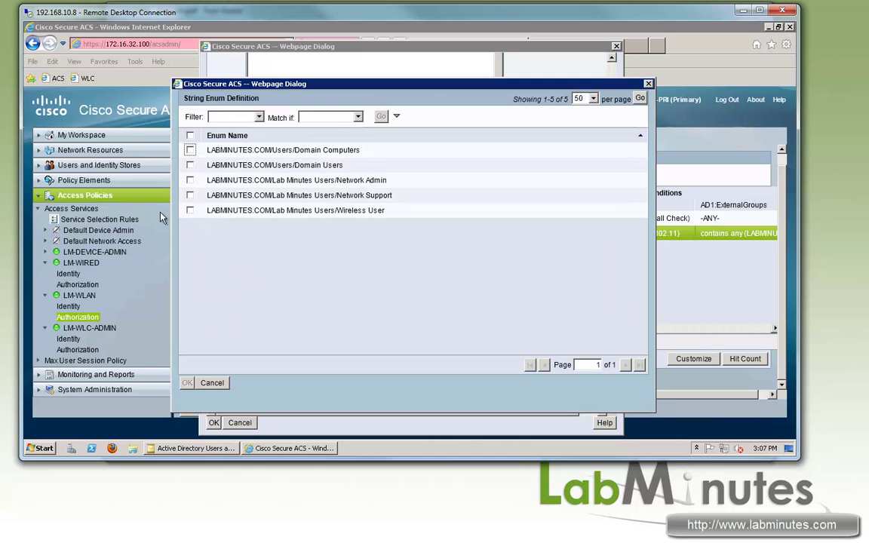
{"action": "left_click", "coordinate": [193, 212]}
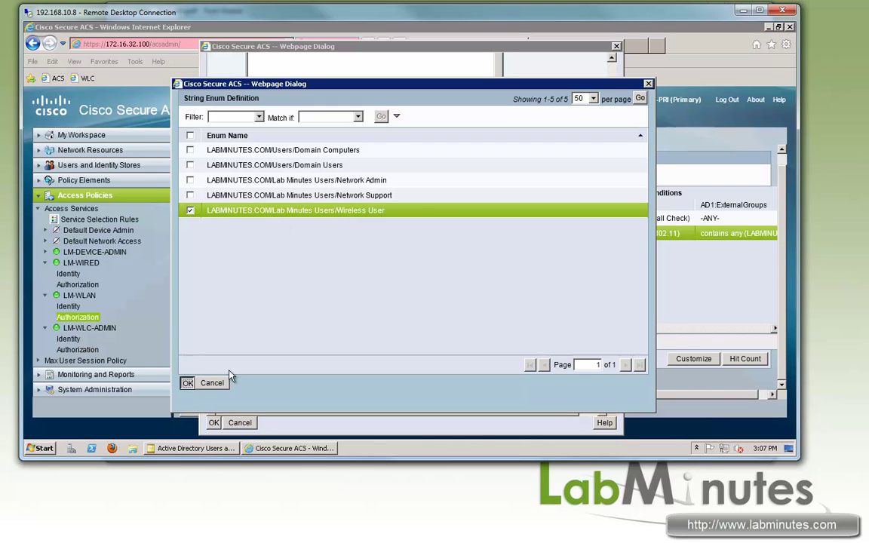
{"action": "left_click", "coordinate": [188, 383]}
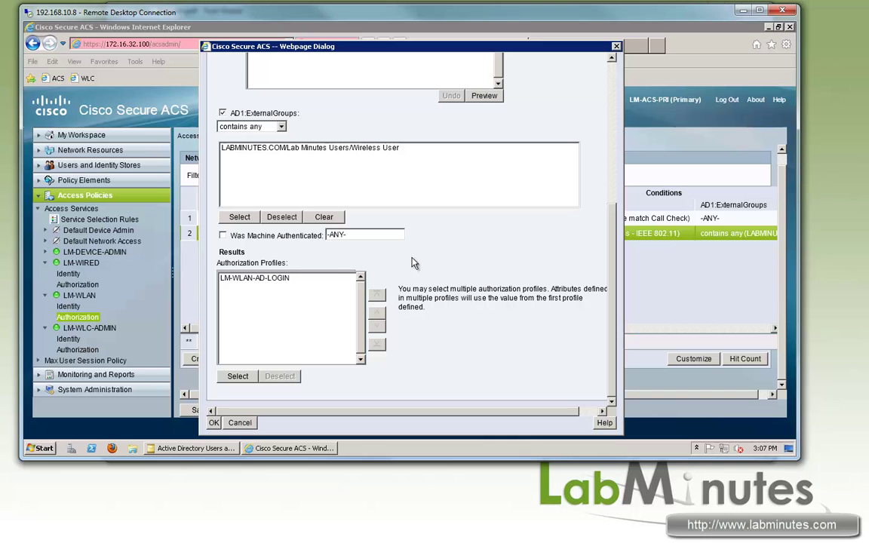
{"action": "left_click", "coordinate": [222, 236]}
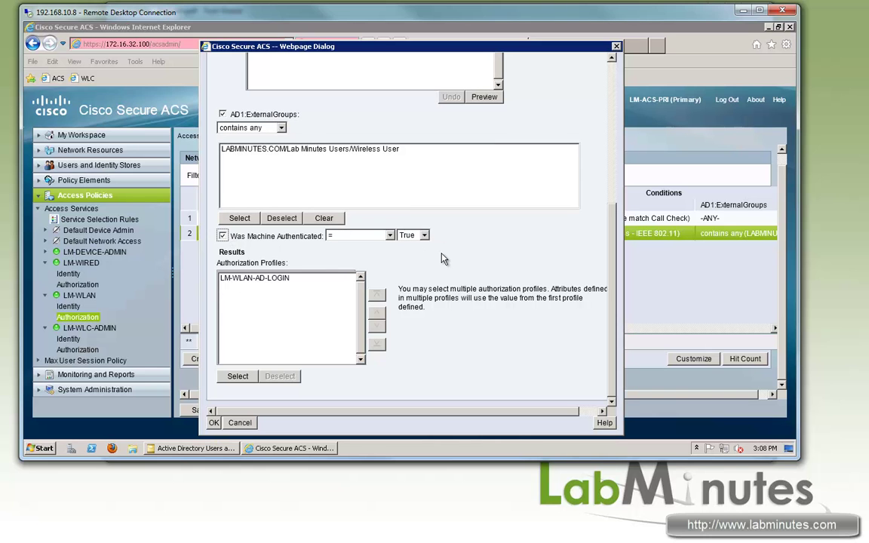
Swap the result profile to LM-WLAN-PERMIT-ALL, finish the rule and save the policy
{"action": "left_click", "coordinate": [281, 279]}
{"action": "left_click", "coordinate": [238, 376]}
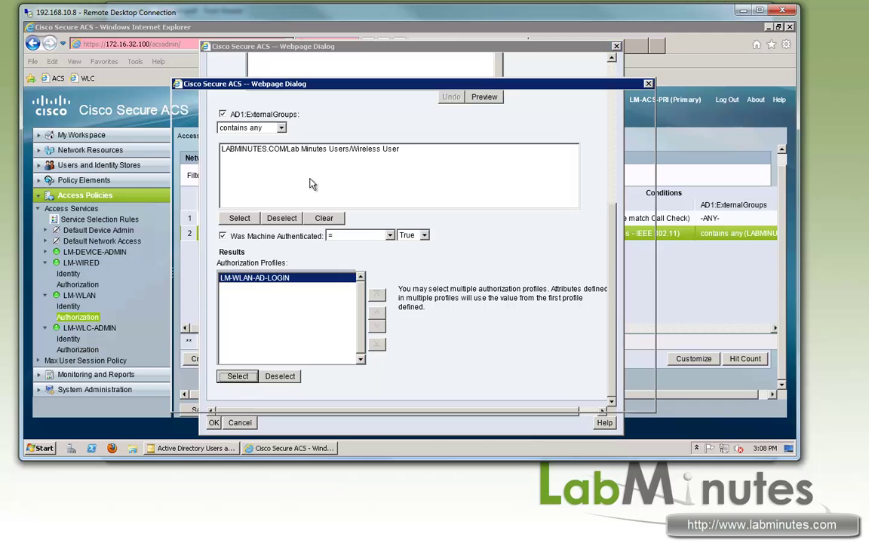
{"action": "left_click", "coordinate": [191, 196]}
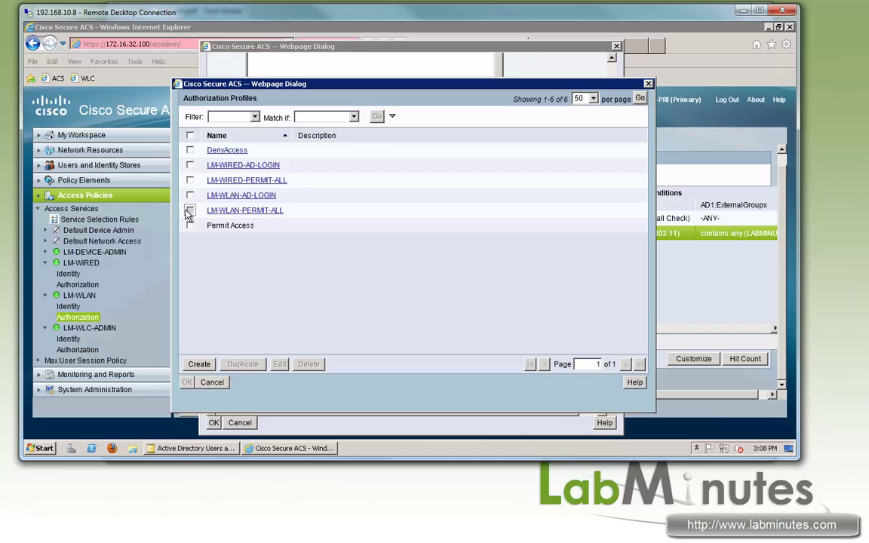
{"action": "left_click", "coordinate": [190, 211]}
{"action": "left_click", "coordinate": [188, 383]}
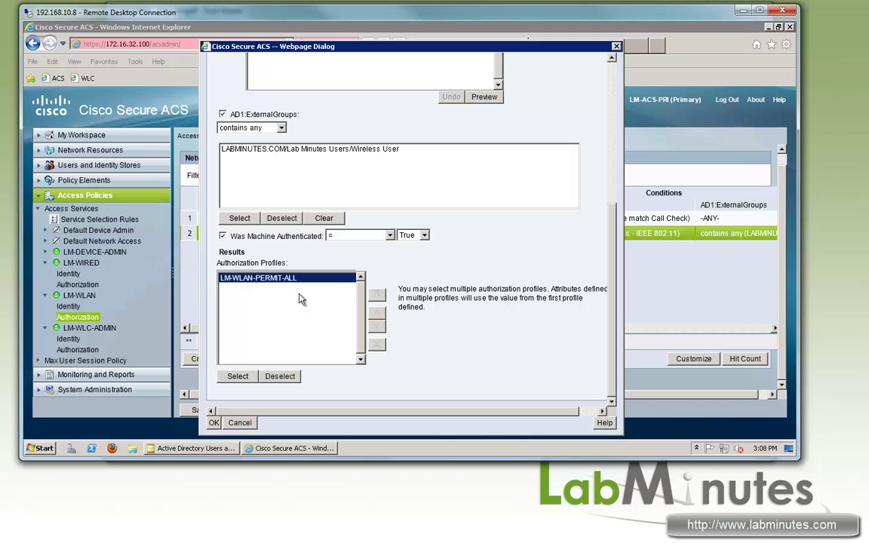
{"action": "left_click", "coordinate": [214, 423]}
{"action": "left_click", "coordinate": [211, 412]}
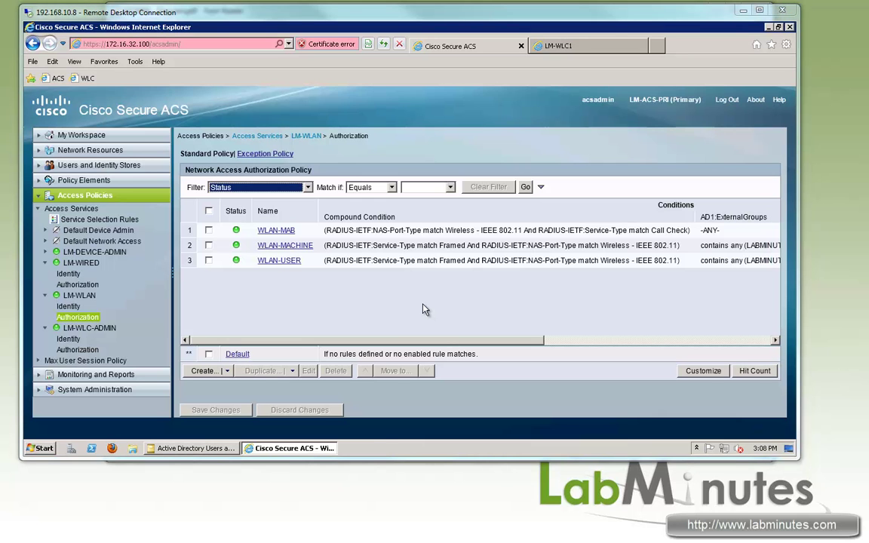
On LM-WLC1, review RADIUS authentication and accounting servers (172.16.32.102, 172.16.32.100), then list WLANs
{"action": "left_click", "coordinate": [573, 45]}
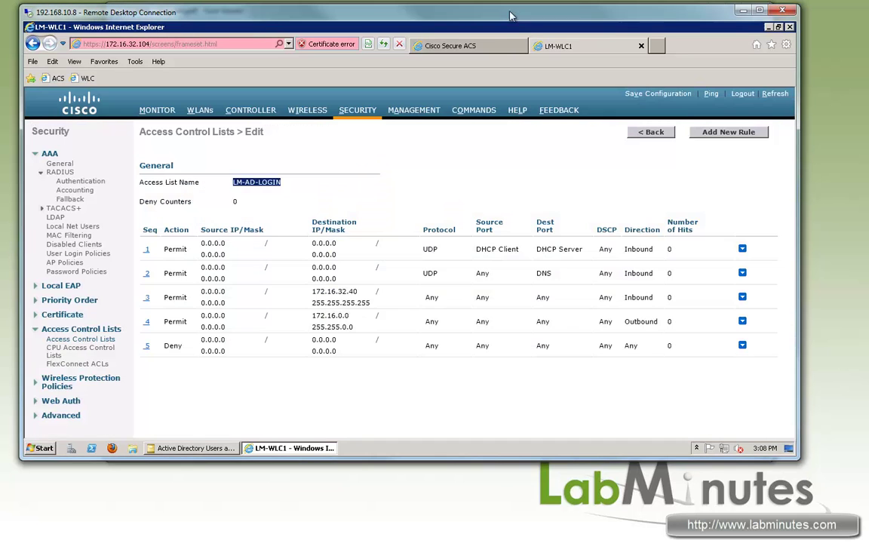
{"action": "left_click", "coordinate": [273, 159]}
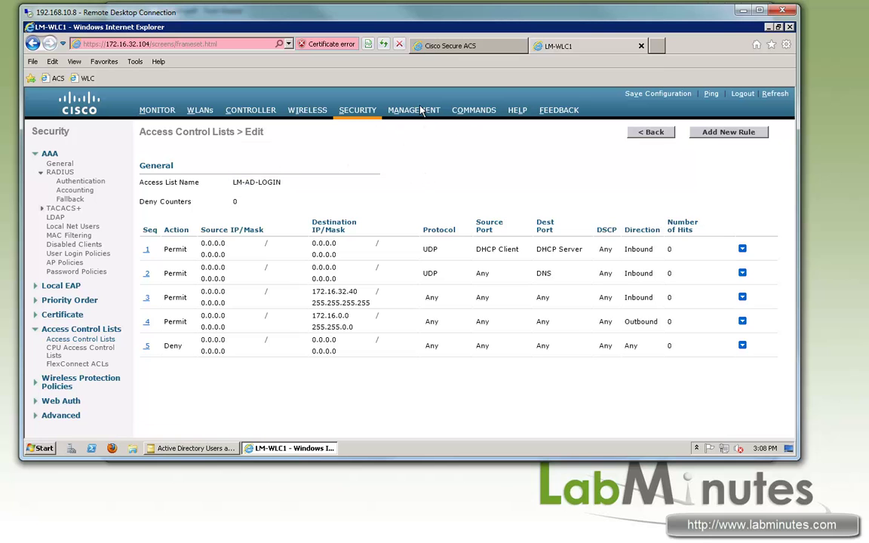
{"action": "left_click", "coordinate": [390, 111]}
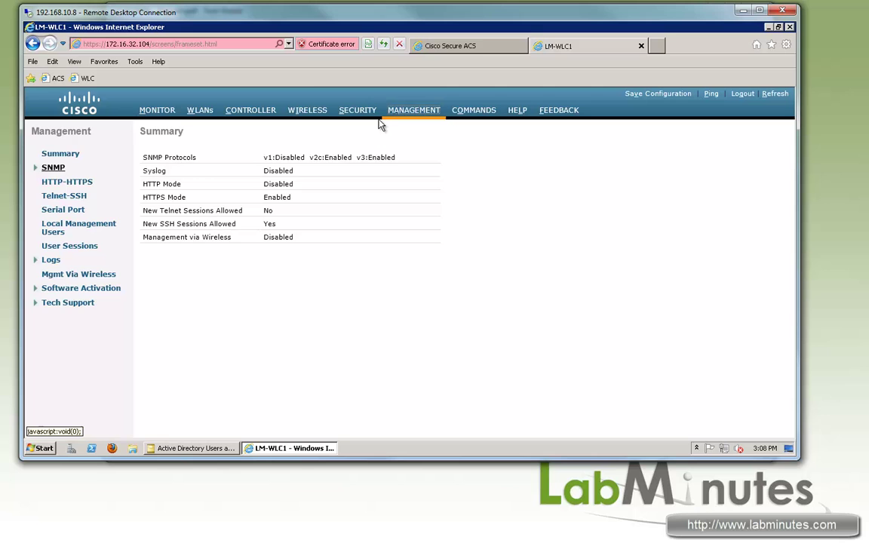
{"action": "left_click", "coordinate": [357, 111]}
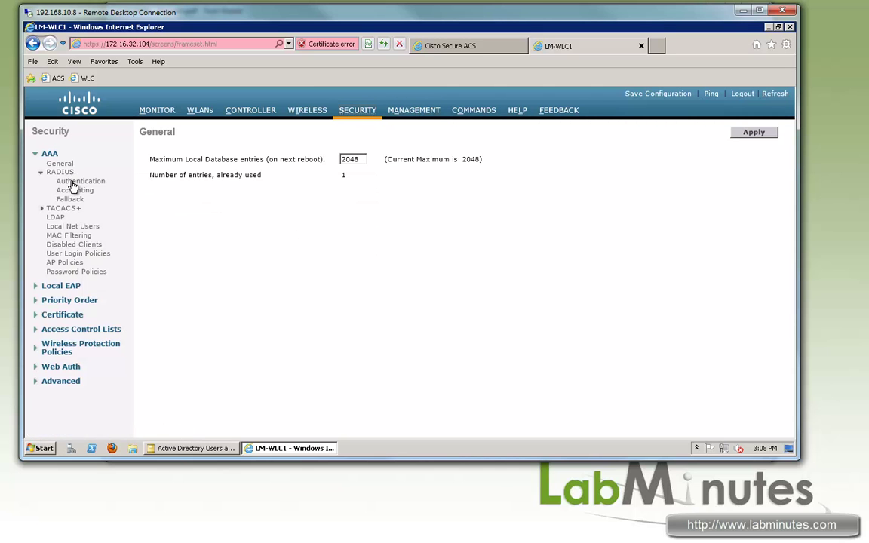
{"action": "left_click", "coordinate": [73, 183]}
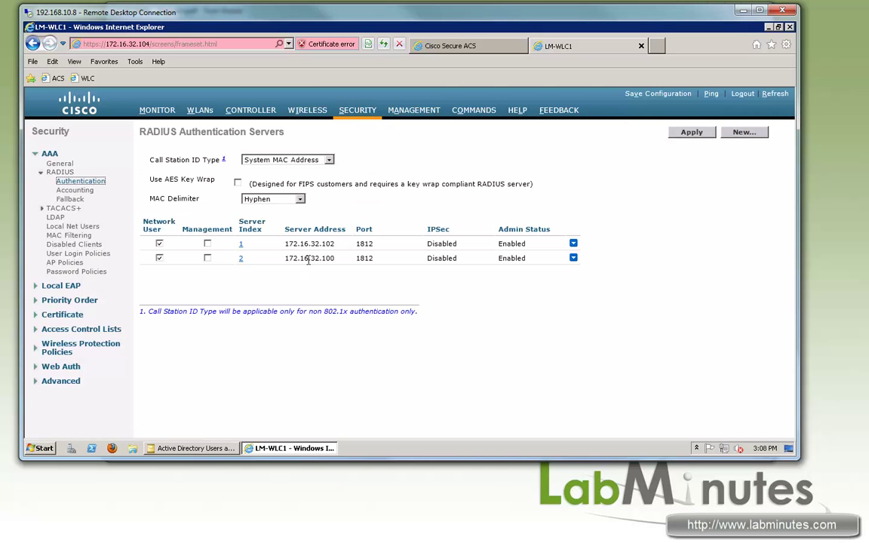
{"action": "left_click", "coordinate": [75, 190]}
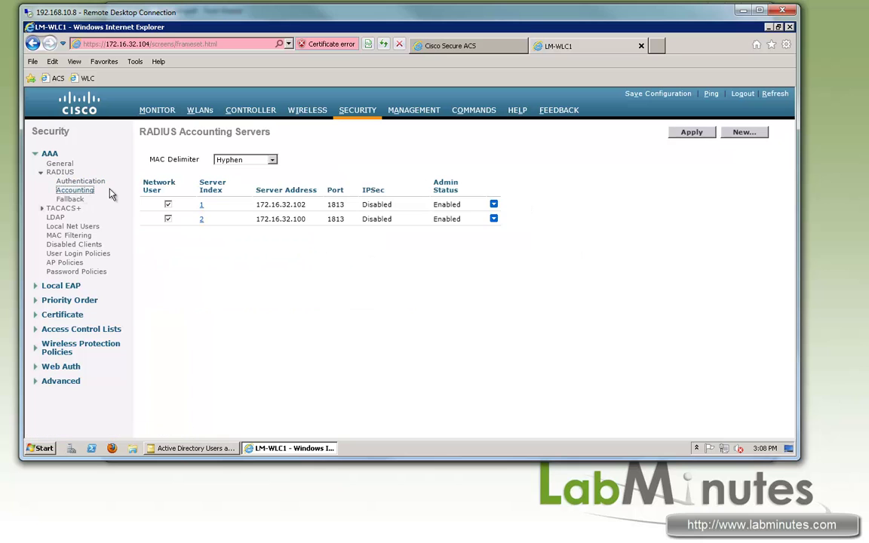
{"action": "left_click_drag", "start_coordinate": [305, 219], "coordinate": [282, 219]}
{"action": "left_click", "coordinate": [200, 112]}
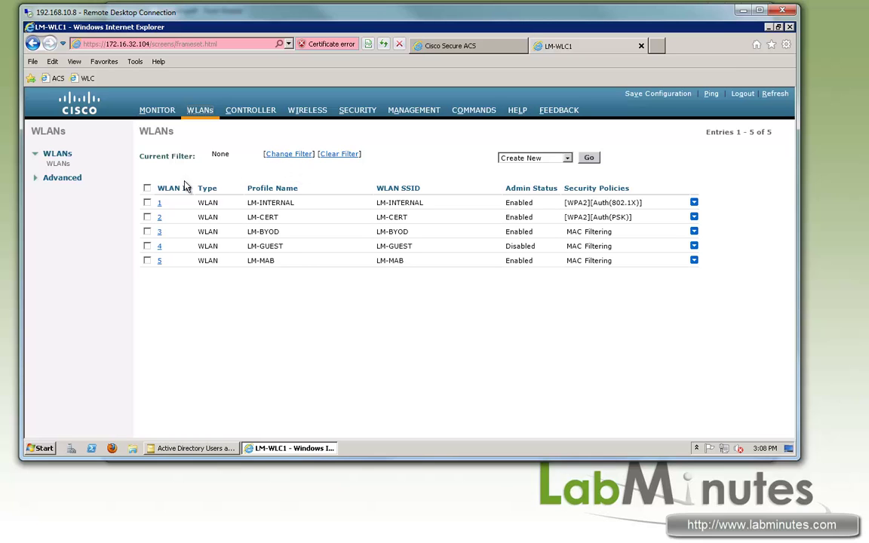
Open the LM-INTERNAL WLAN and review its WPA2 with 802.1X security settings
{"action": "double_click", "coordinate": [255, 205]}
{"action": "left_click", "coordinate": [272, 203]}
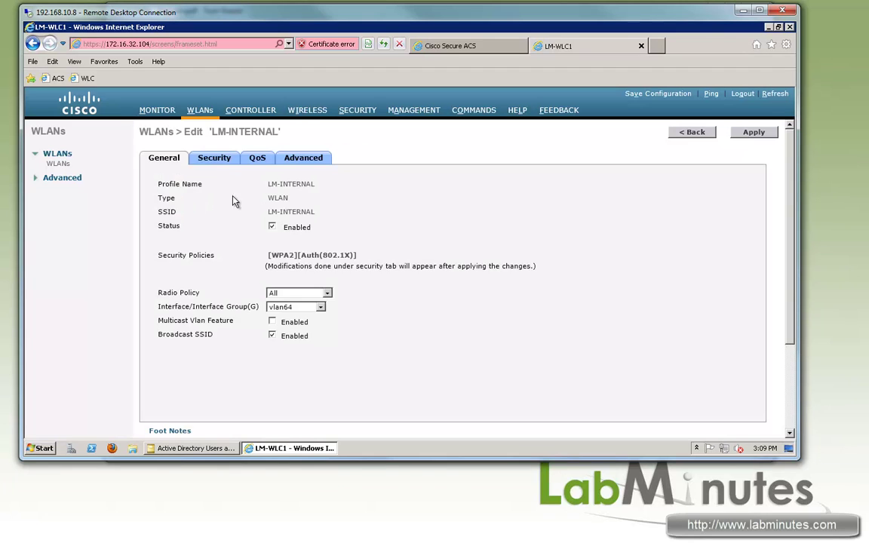
{"action": "left_click", "coordinate": [211, 164]}
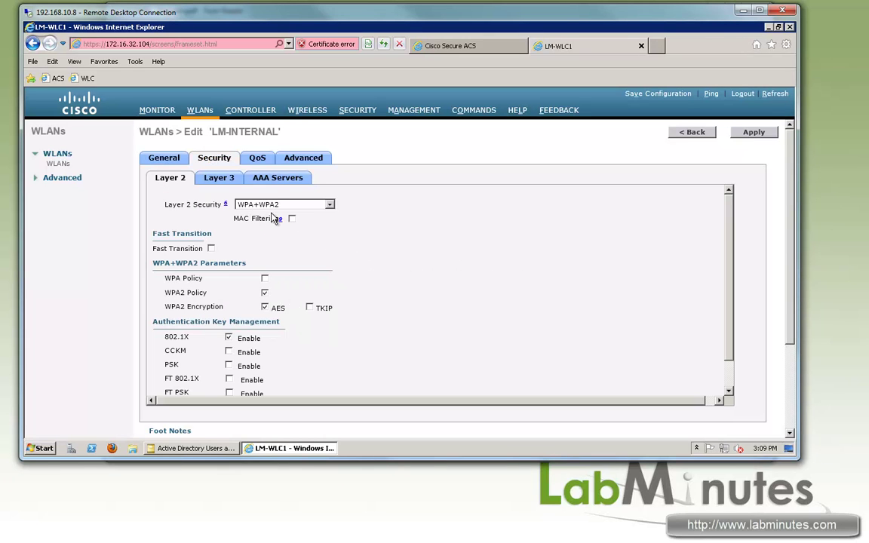
{"action": "left_click_drag", "start_coordinate": [151, 337], "coordinate": [334, 212]}
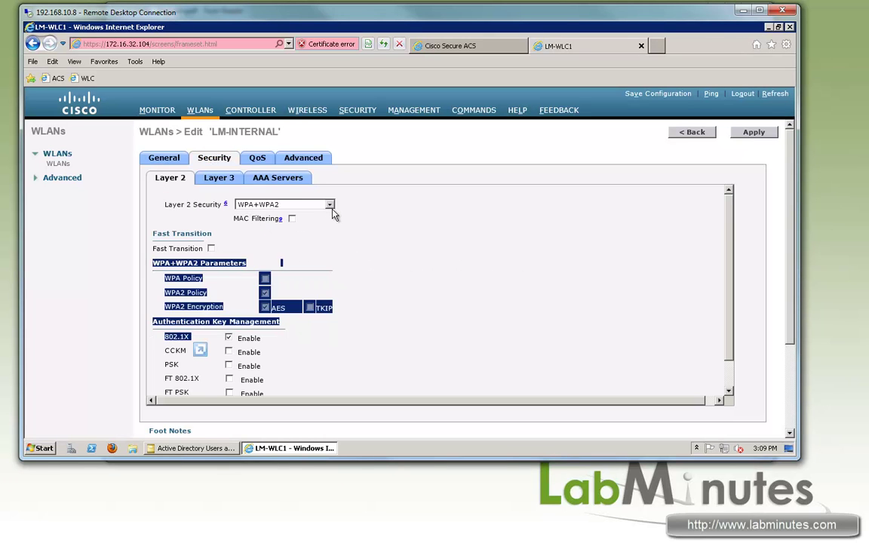
Set authentication and accounting Server 1 to 172.16.32.100, check AAA Override, and apply
{"action": "left_click", "coordinate": [279, 178]}
{"action": "left_click", "coordinate": [399, 280]}
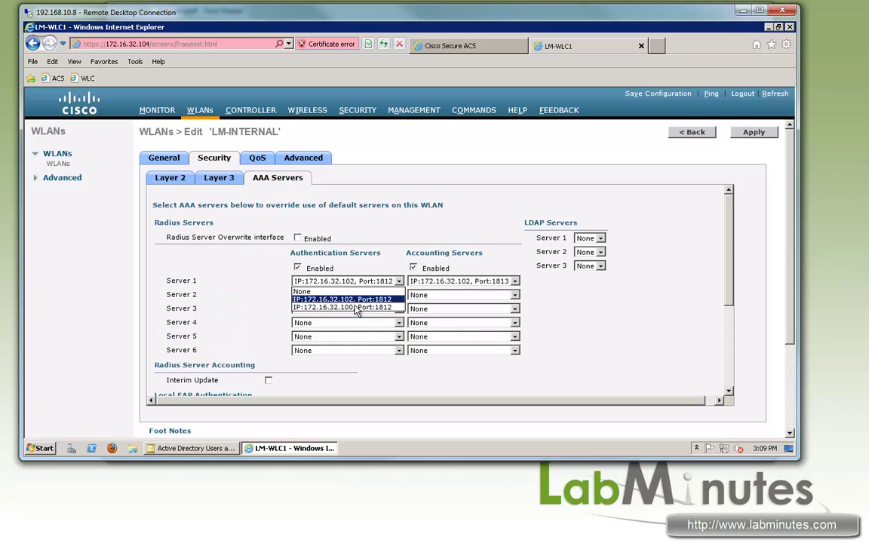
{"action": "left_click", "coordinate": [325, 307]}
{"action": "left_click", "coordinate": [494, 281]}
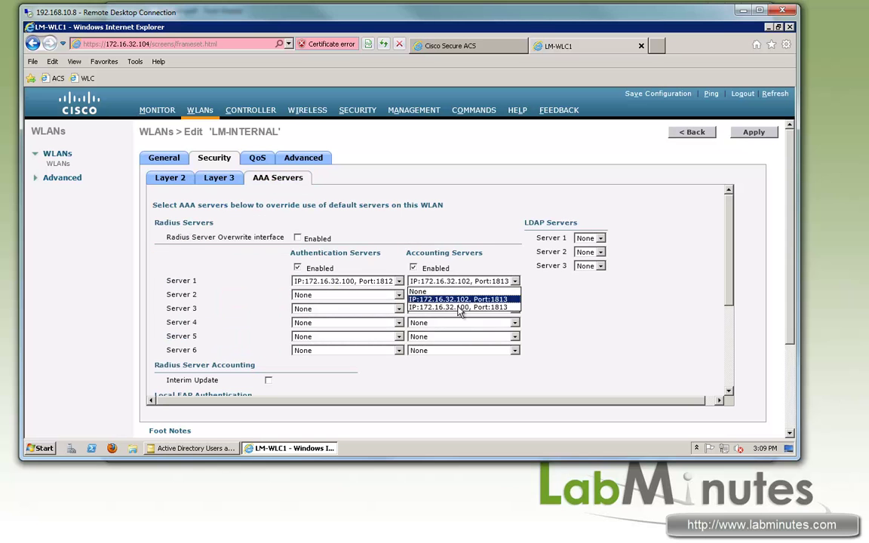
{"action": "left_click", "coordinate": [460, 308]}
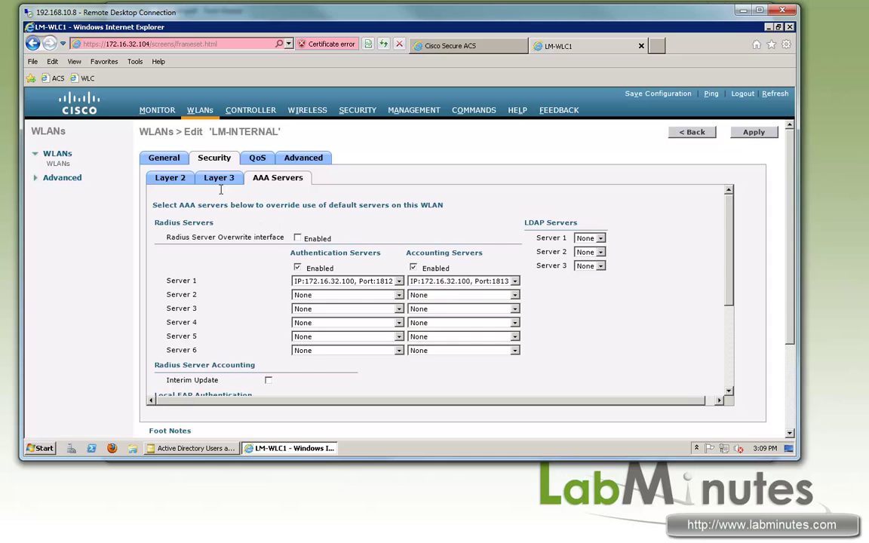
{"action": "left_click", "coordinate": [305, 160]}
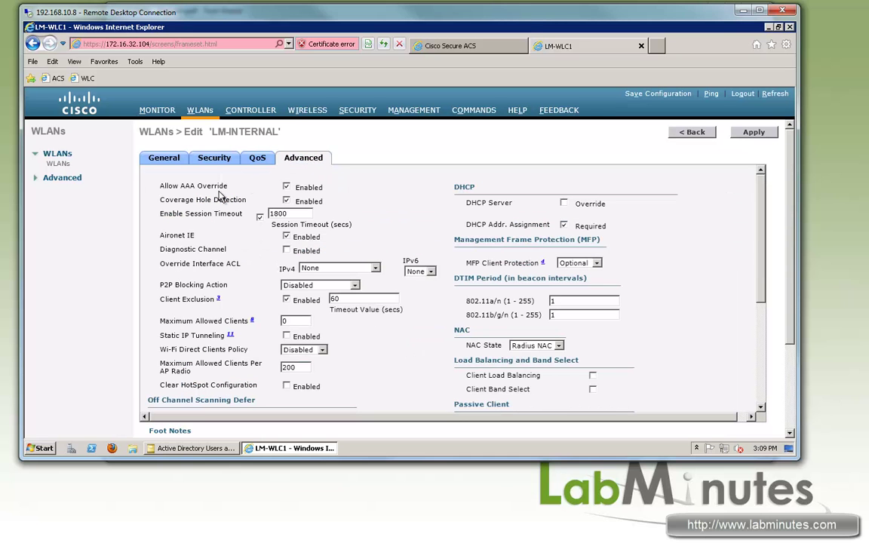
{"action": "left_click_drag", "start_coordinate": [169, 187], "coordinate": [154, 164]}
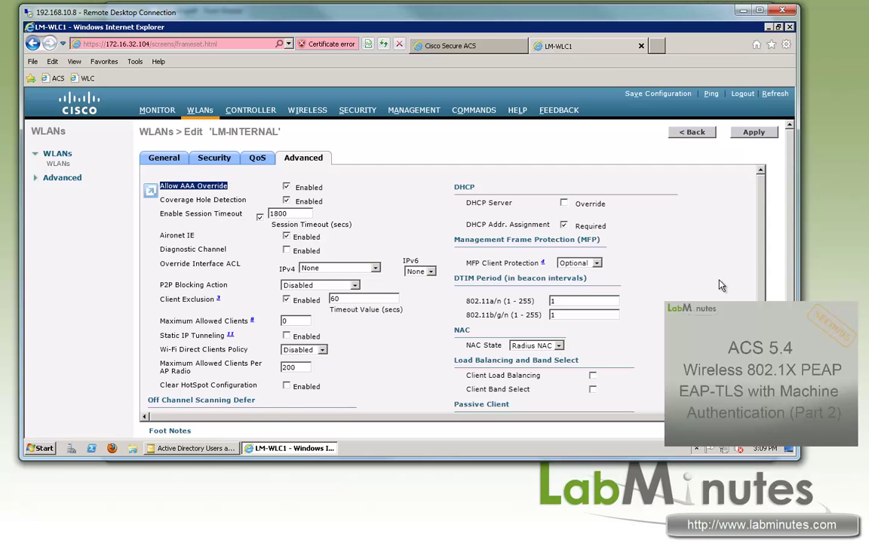
{"action": "left_click", "coordinate": [754, 132]}
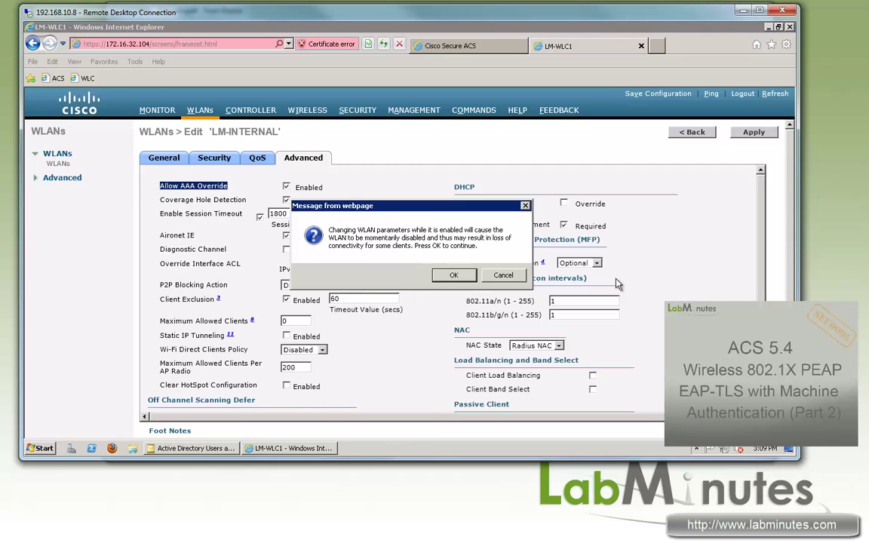
{"action": "key", "text": "Return"}
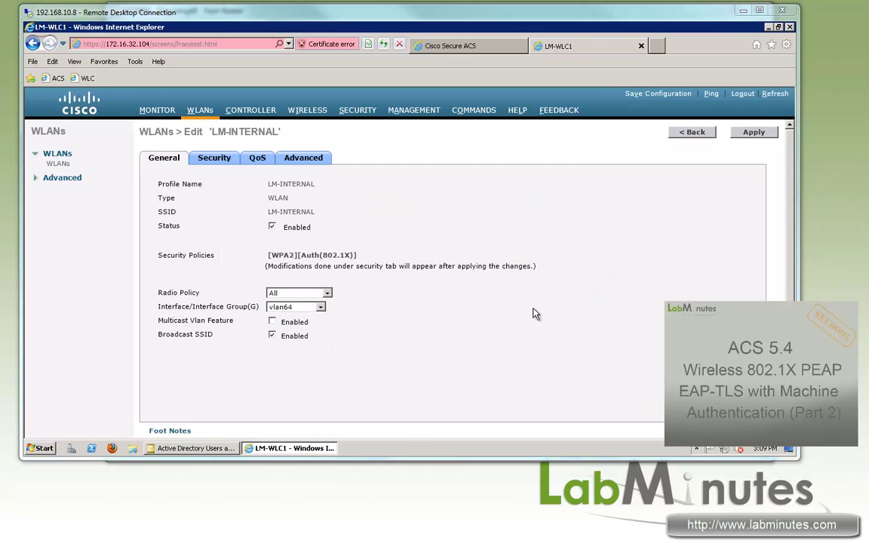